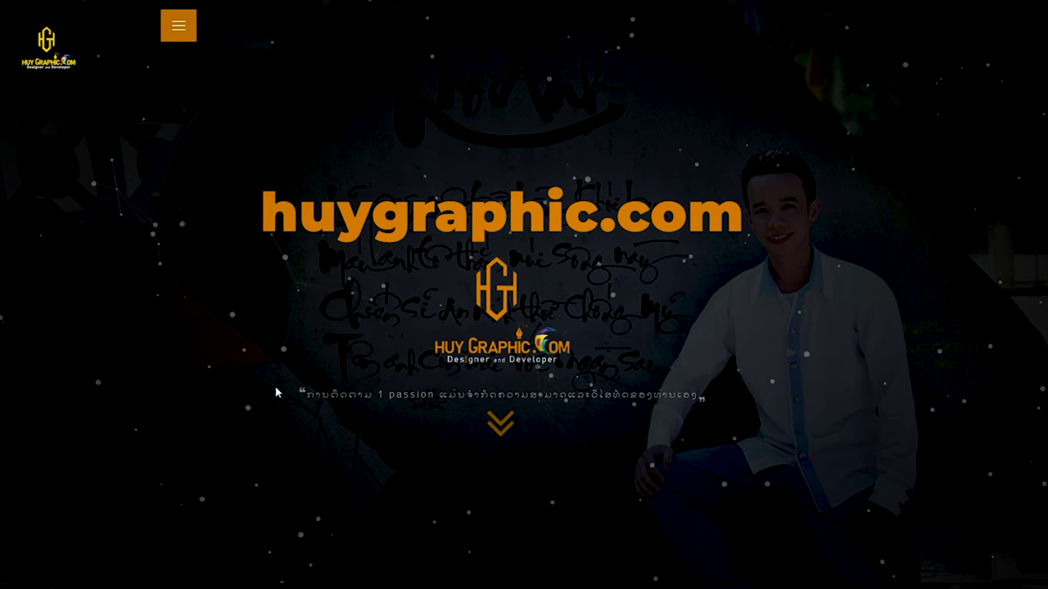
# - Select the Lao tagline line under the huygraphic.com site logo
pyautogui.tripleClick(420, 406)
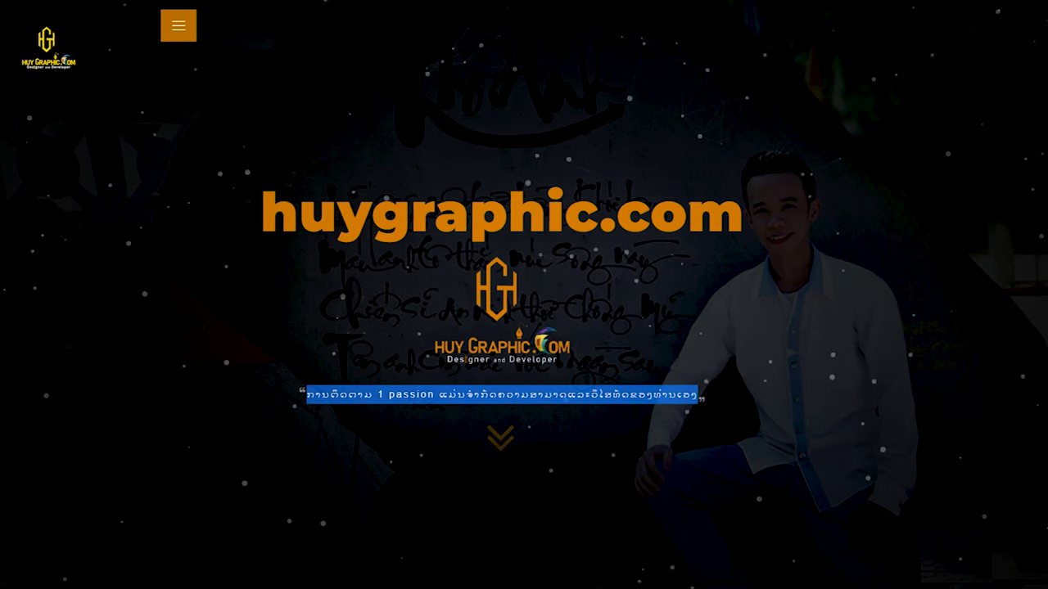
# - Scroll the huygraphic.com home page down to the skills list (Pts, Ai, Pr, Ae, Au, C4d, Code)
pyautogui.scroll(-3, 524, 294)
pyautogui.scroll(-2, 524, 295)
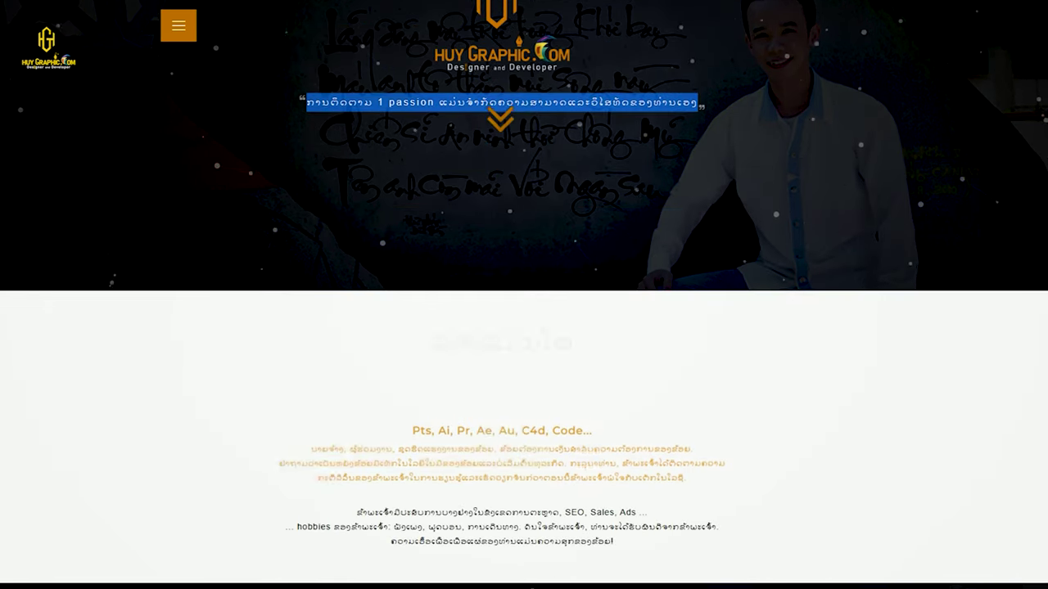
pyautogui.scroll(-1, 524, 294)
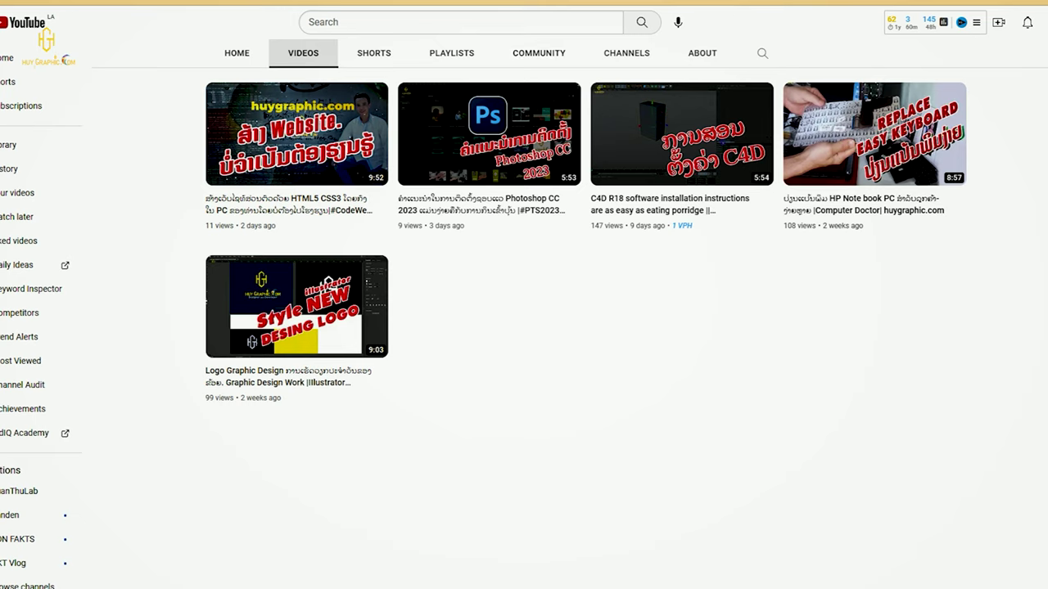
pyautogui.moveTo(941, 180)
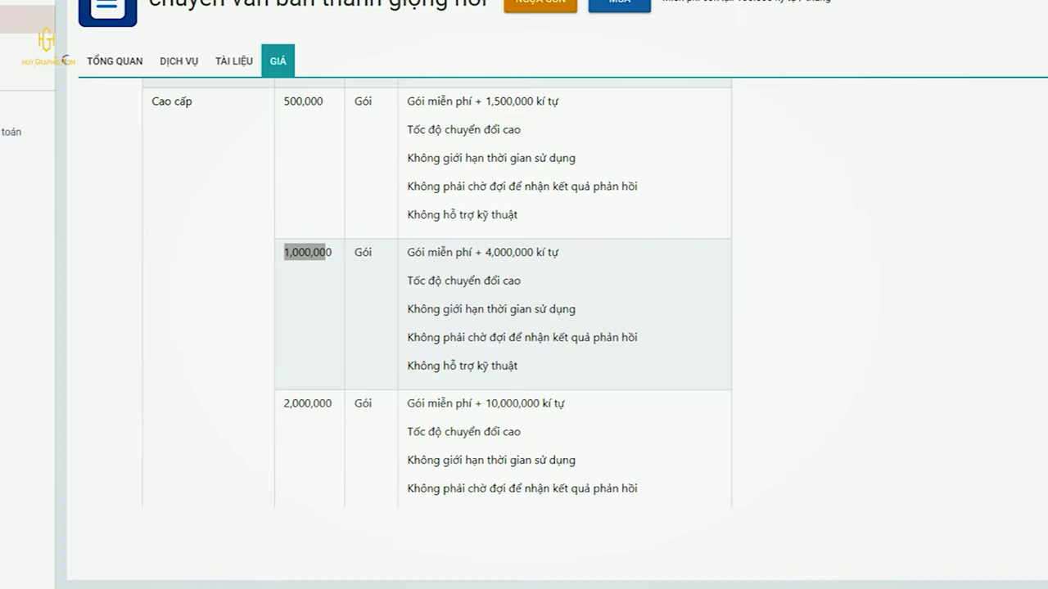
# - Highlight the package prices 500,000, 1,000,000, 2,000,000 and 5,000,000 while scrolling down the pricing table
pyautogui.click(966, 205)
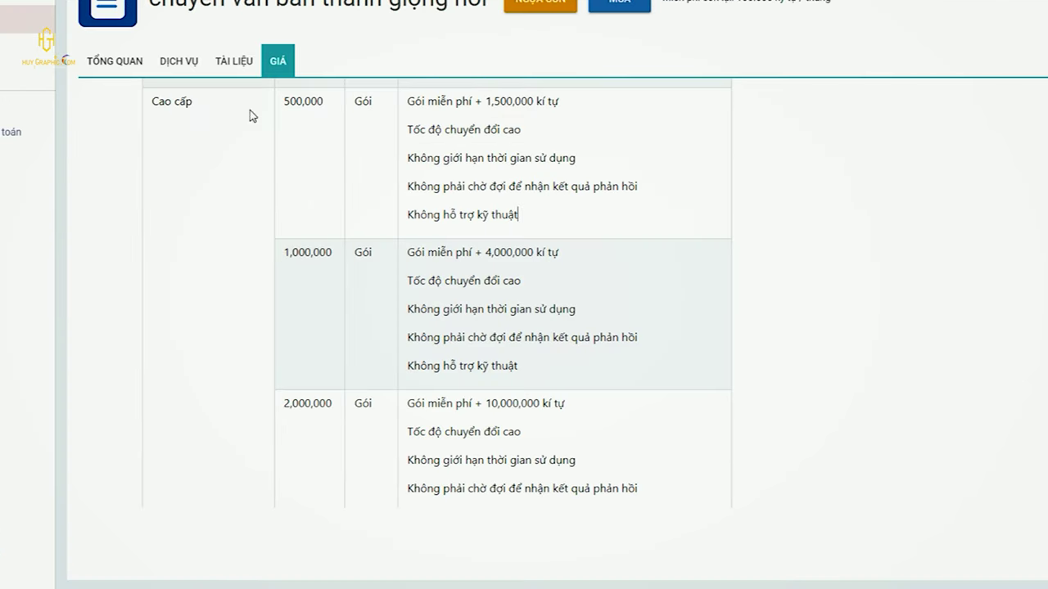
pyautogui.doubleClick(300, 102)
pyautogui.doubleClick(286, 254)
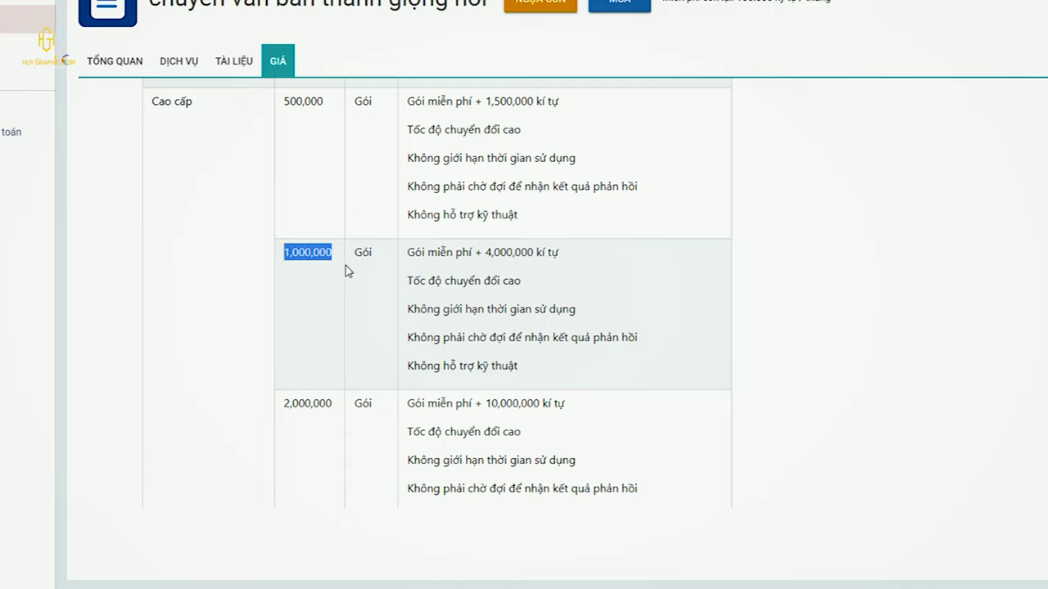
pyautogui.doubleClick(288, 403)
pyautogui.scroll(-1, 340, 362)
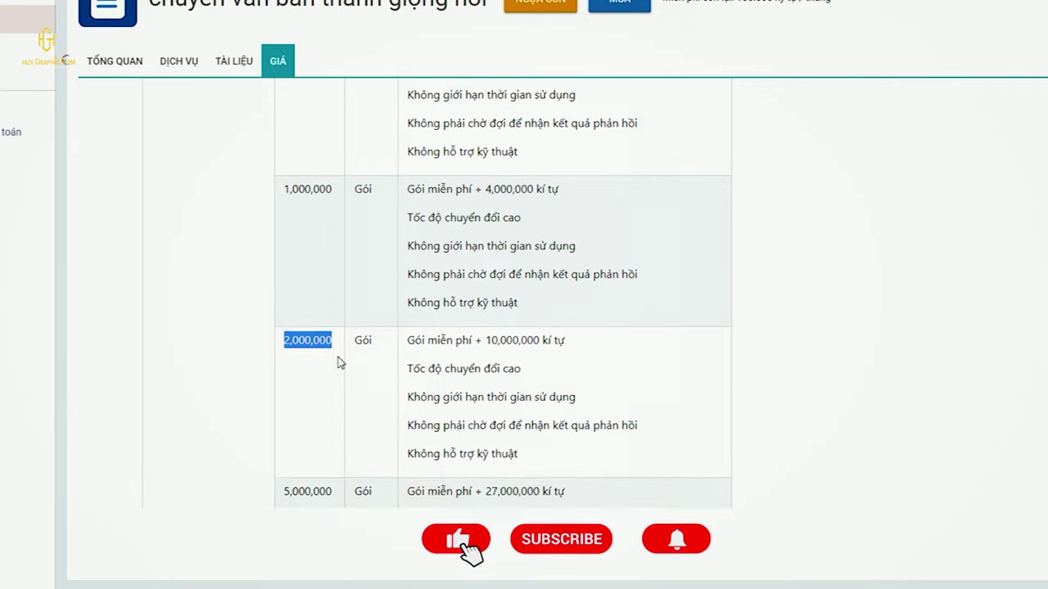
pyautogui.scroll(-3, 340, 363)
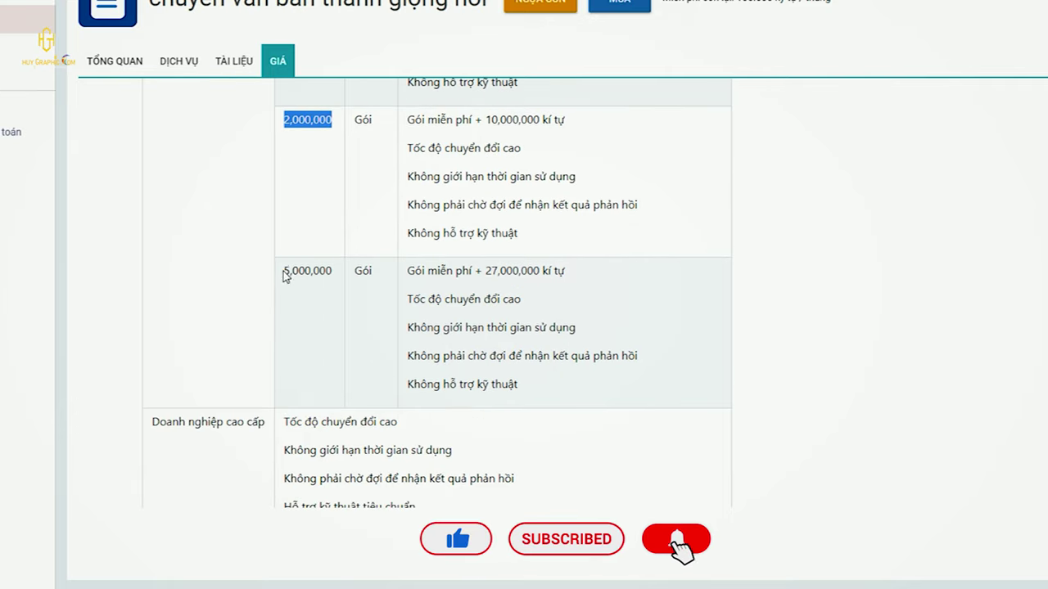
pyautogui.doubleClick(285, 275)
pyautogui.scroll(-2, 406, 406)
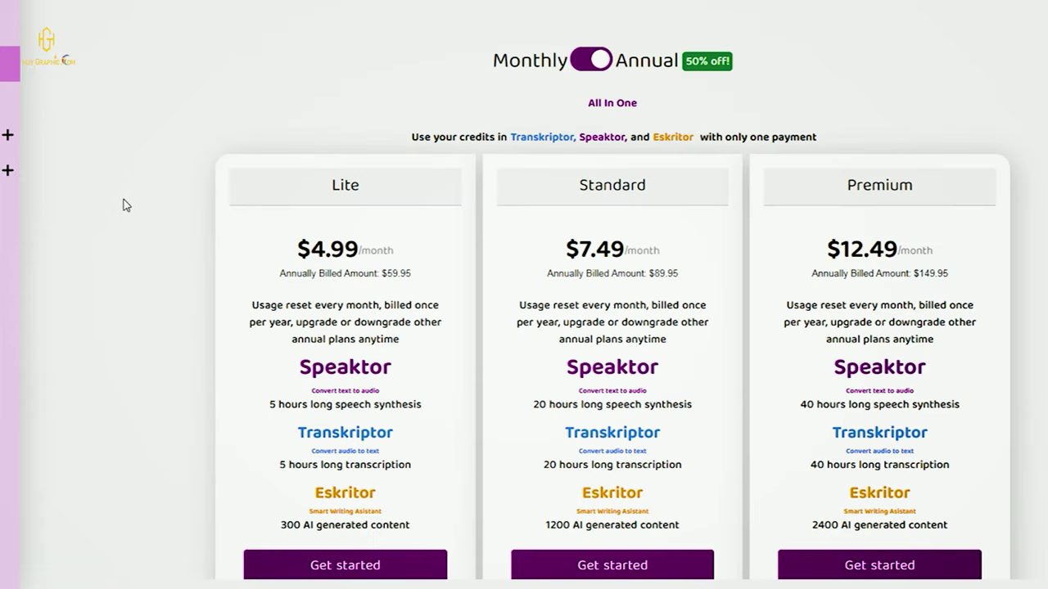
# - Highlight the Lite $4.99, Standard $7.49 and Premium $12.49 monthly plan prices
pyautogui.moveTo(291, 253); pyautogui.dragTo(393, 245)
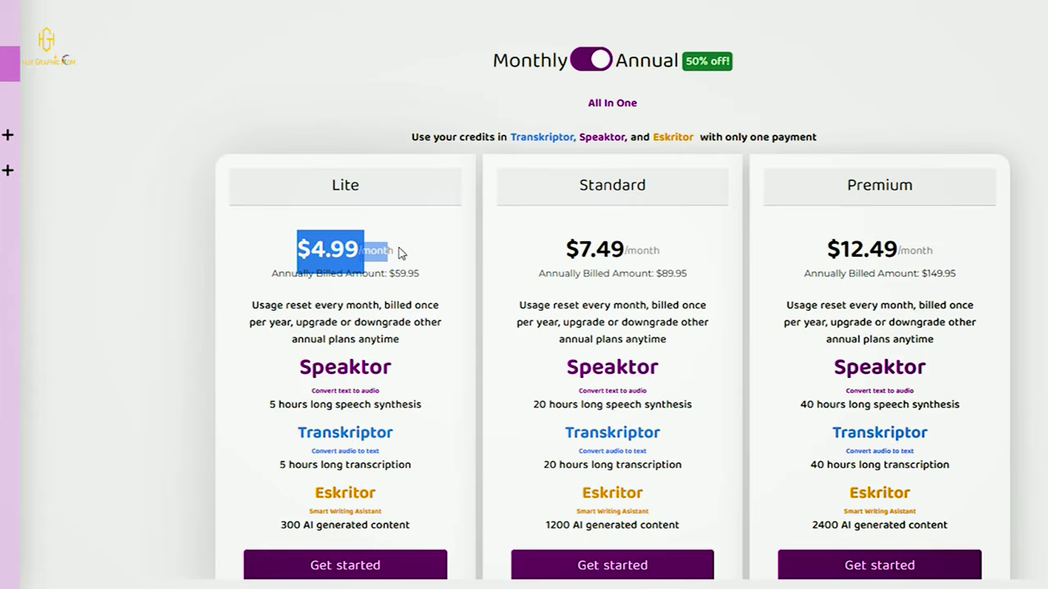
pyautogui.moveTo(562, 253); pyautogui.dragTo(655, 251)
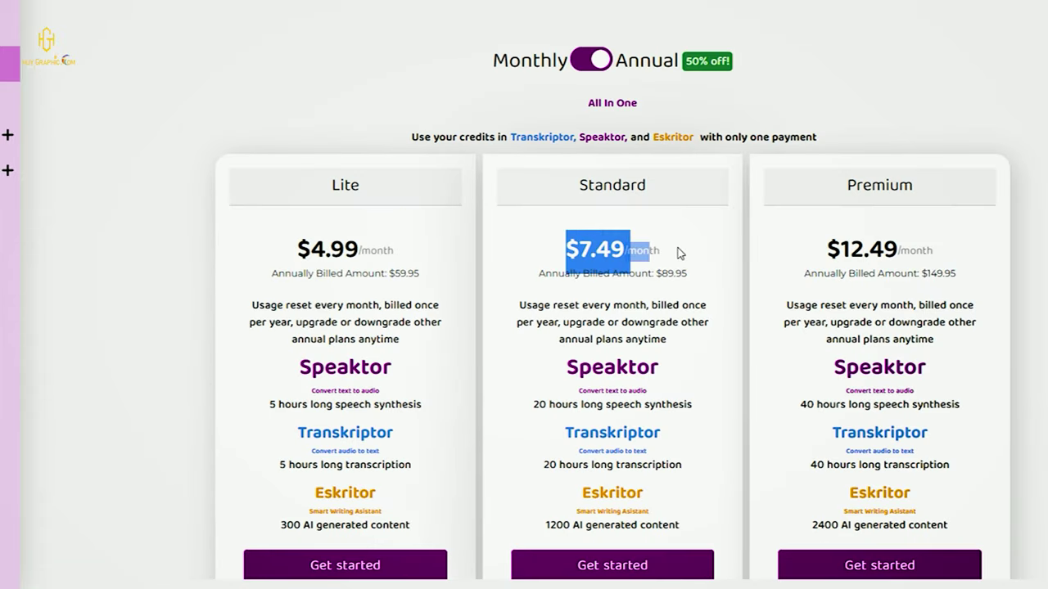
pyautogui.click(827, 250)
pyautogui.moveTo(874, 255); pyautogui.dragTo(933, 256)
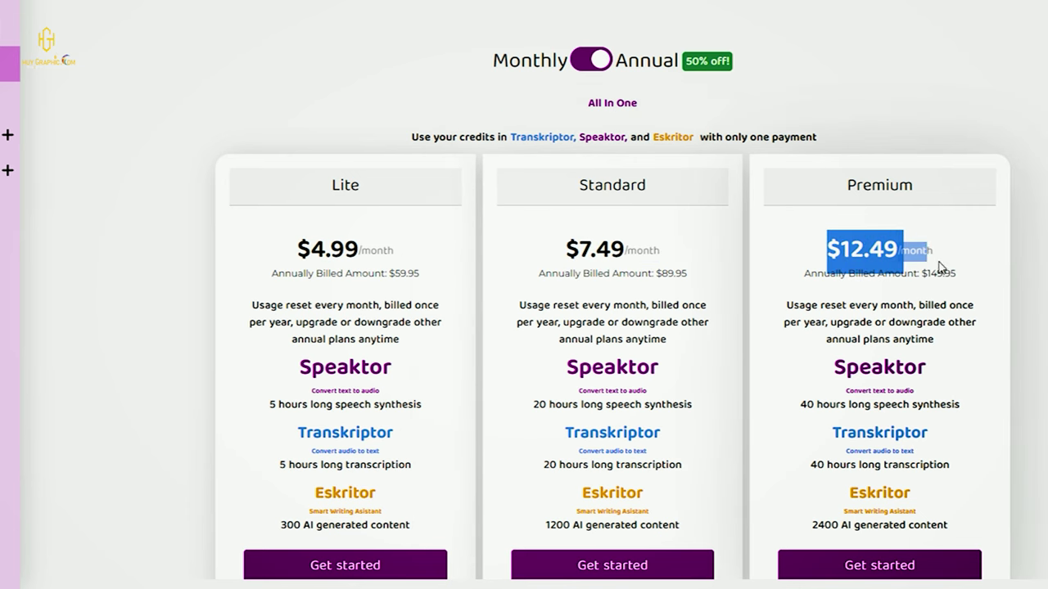
pyautogui.scroll(-1, 1047, 219)
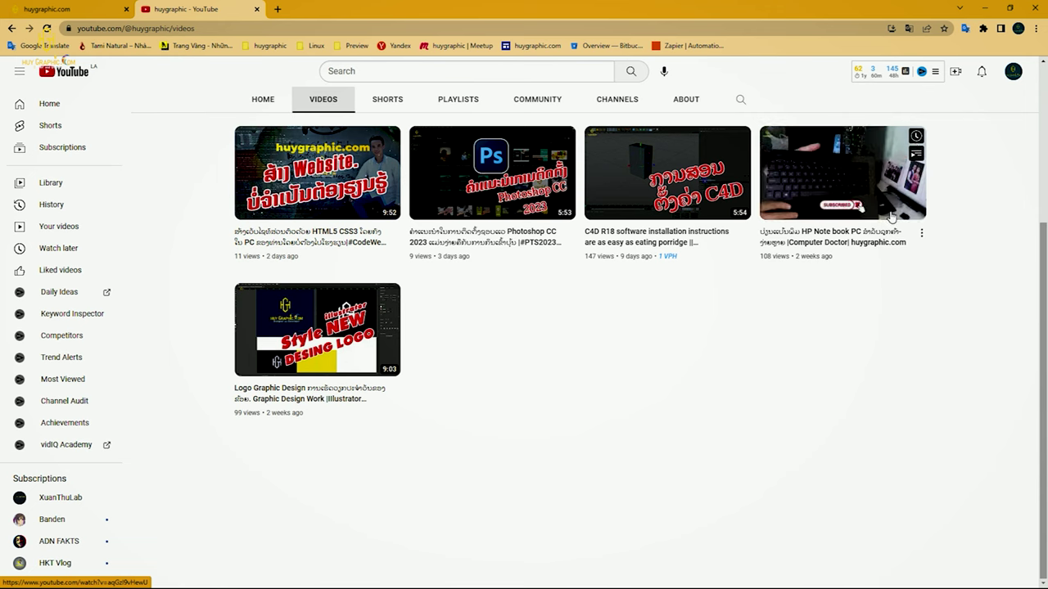
pyautogui.click(1018, 29)
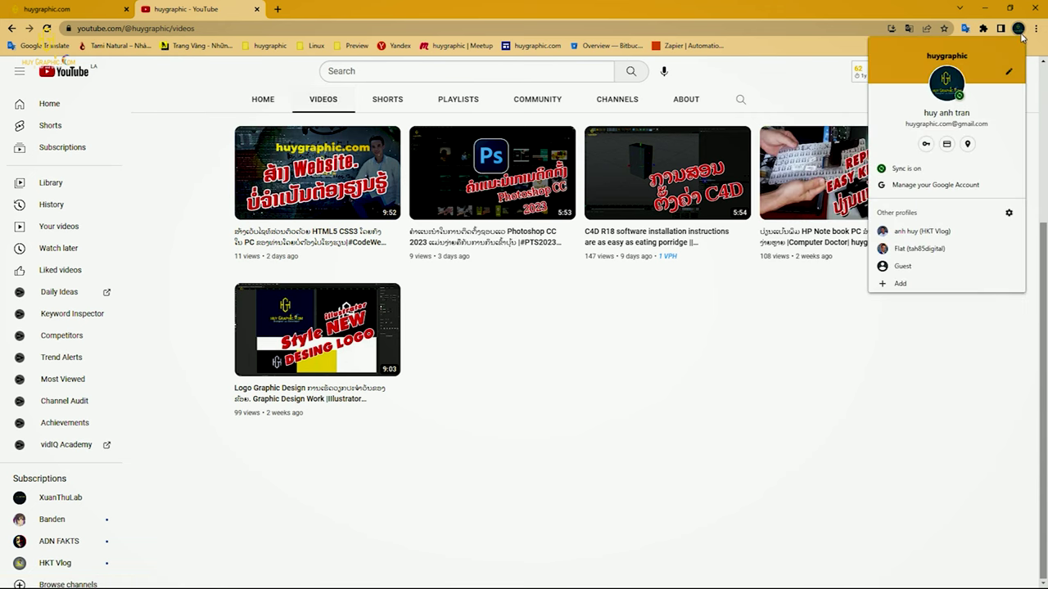
pyautogui.click(906, 286)
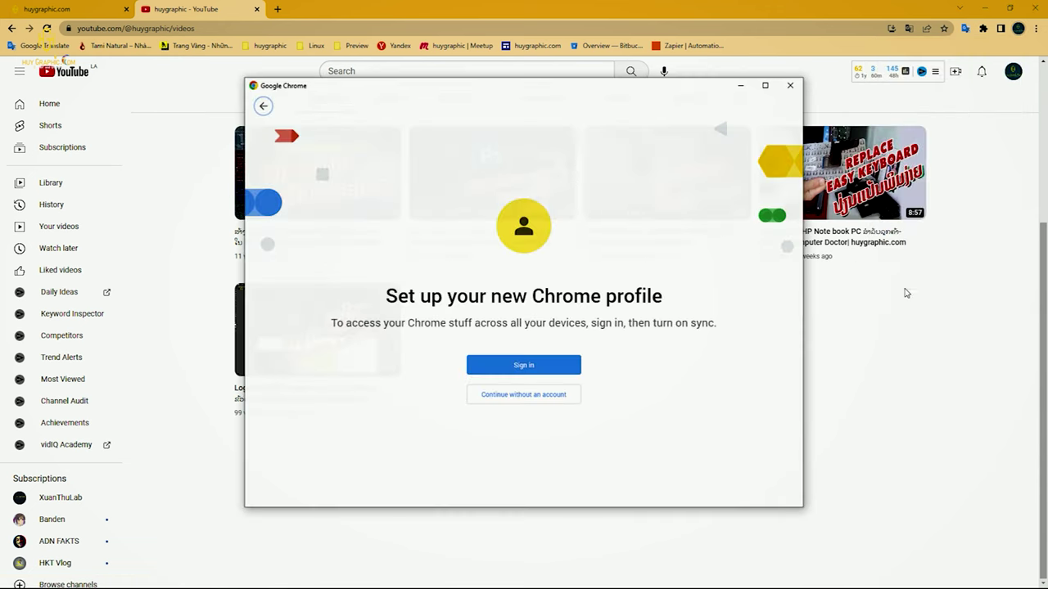
pyautogui.click(791, 85)
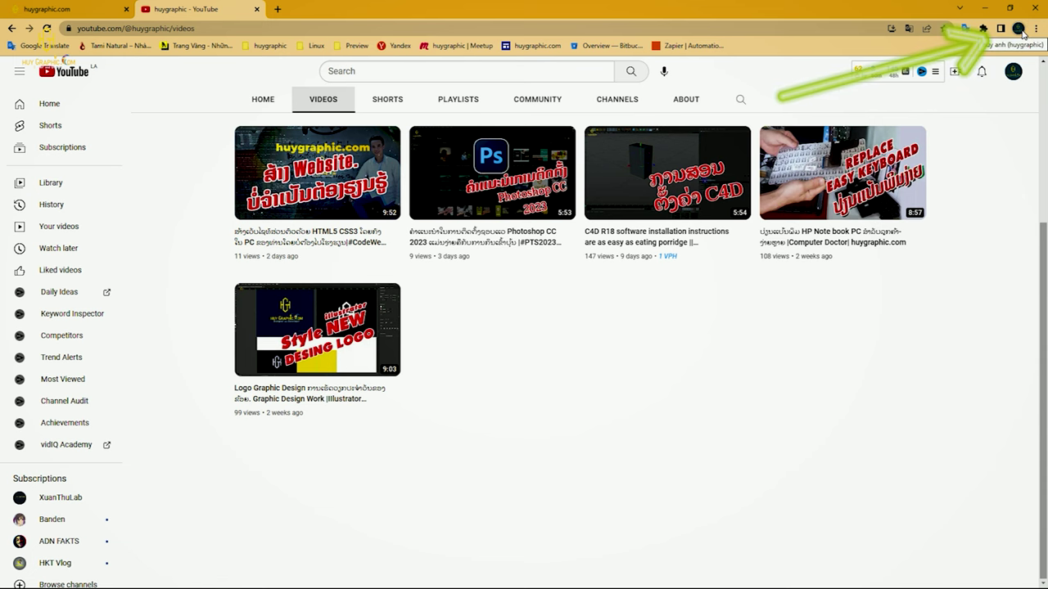
pyautogui.hotkey('ctrl', '+')
pyautogui.hotkey('ctrl', '+')
pyautogui.hotkey('ctrl', '+')
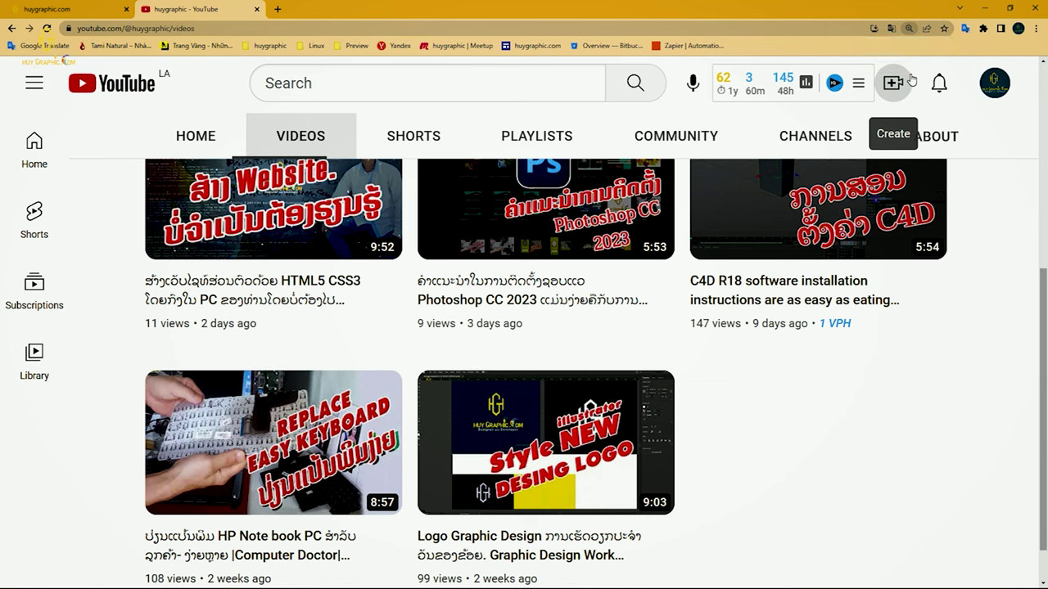
pyautogui.click(1020, 29)
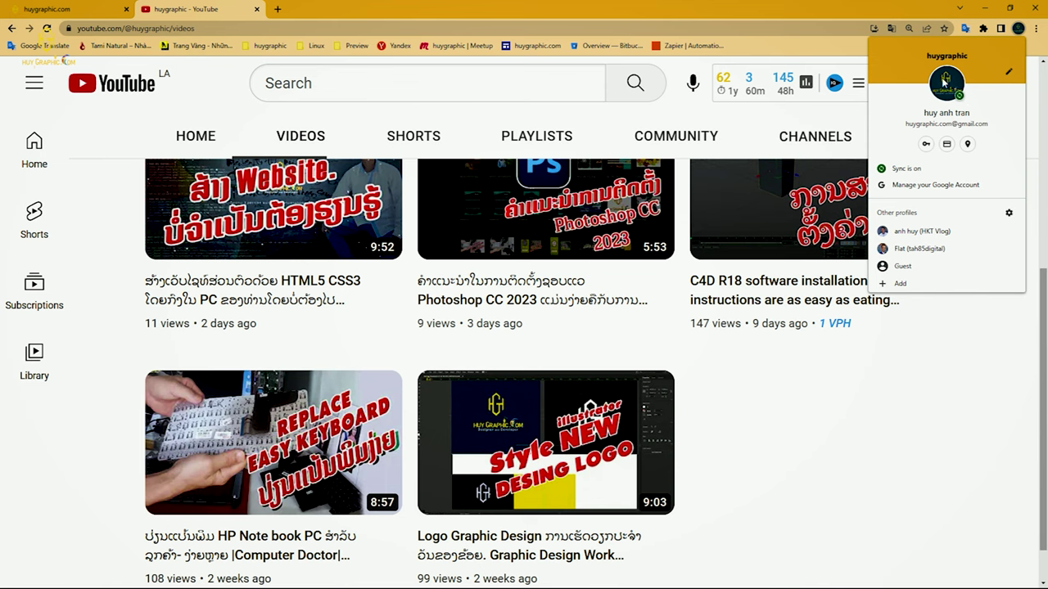
pyautogui.click(900, 283)
pyautogui.click(528, 369)
pyautogui.click(502, 296)
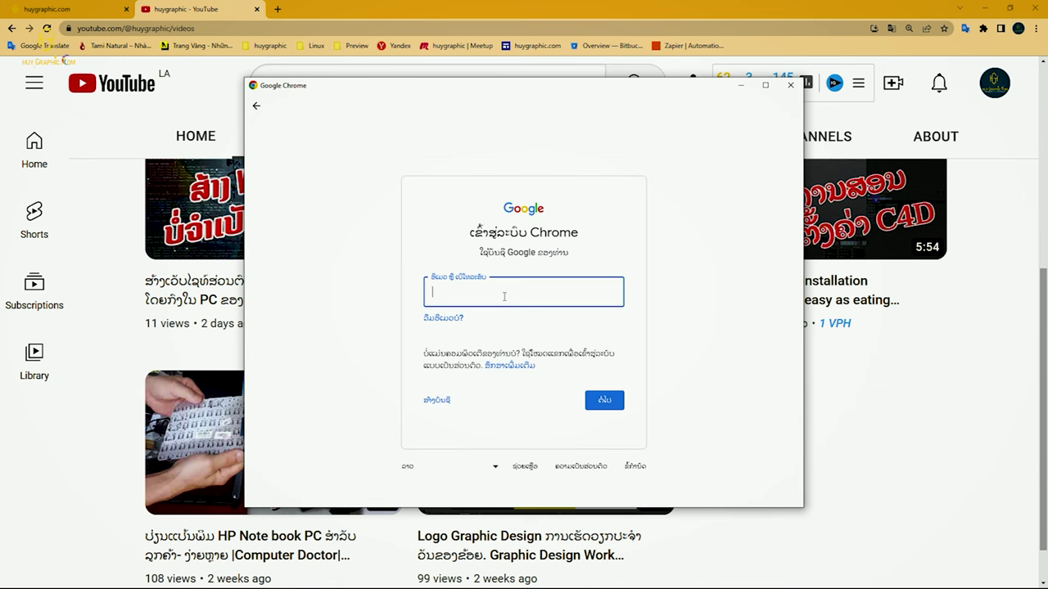
pyautogui.click(1036, 29)
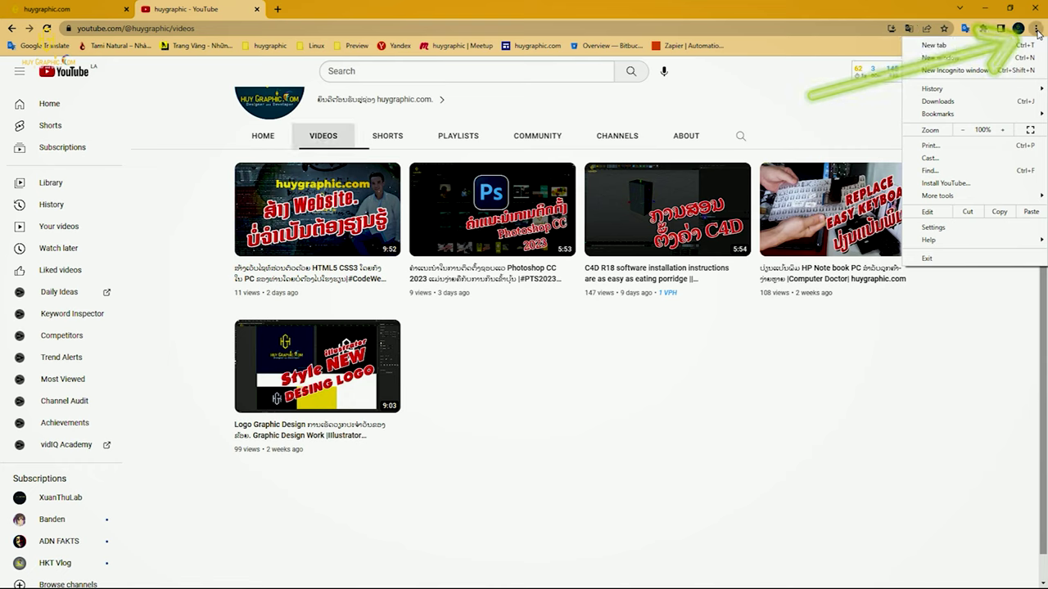
# - From the Extensions side menu, open the Chrome Web Store in a new tab
pyautogui.moveTo(947, 202)
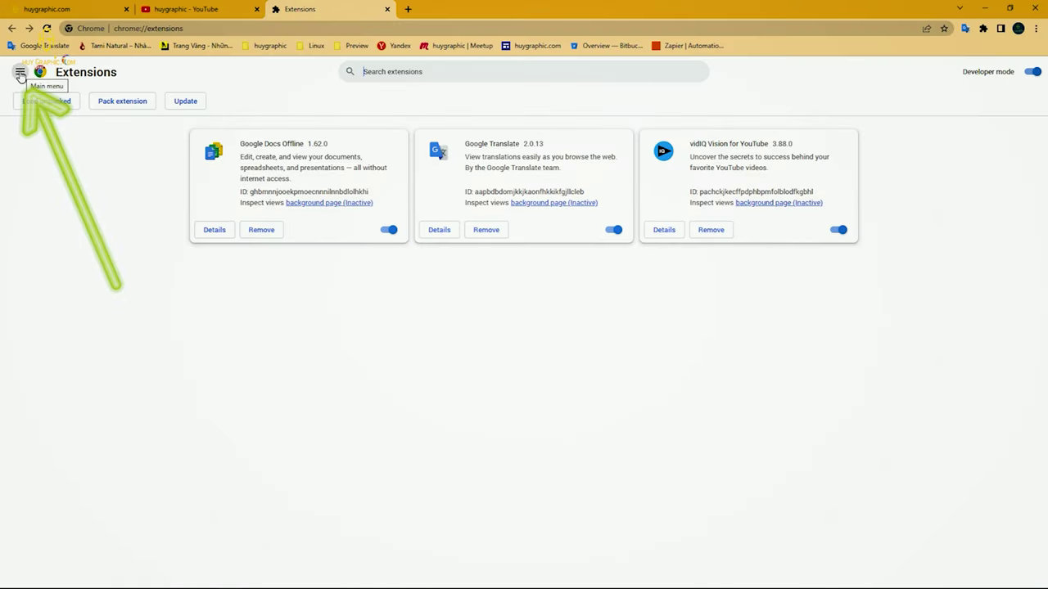
pyautogui.click(21, 75)
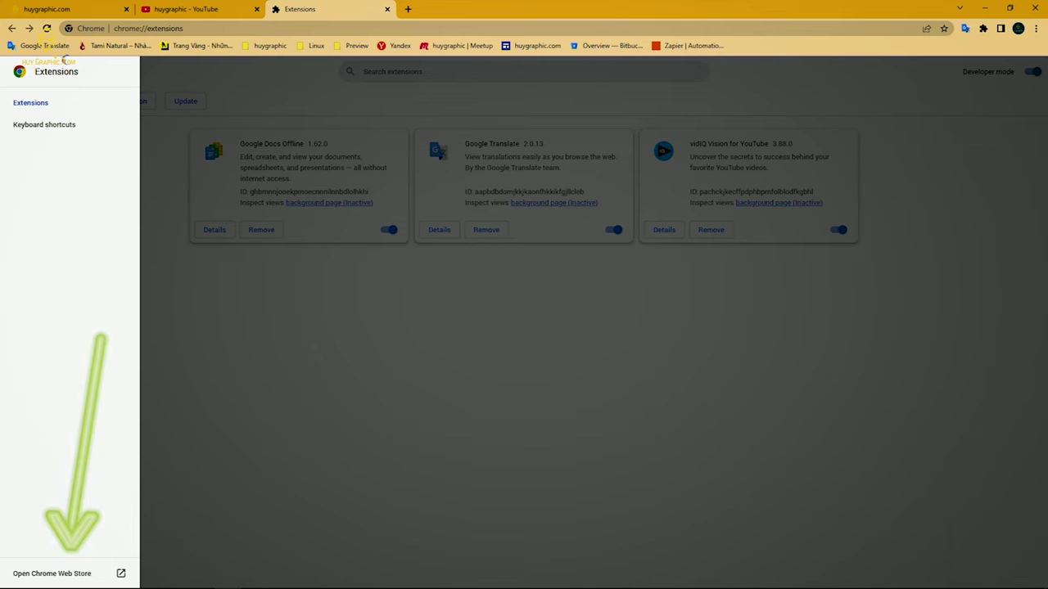
pyautogui.click(73, 576)
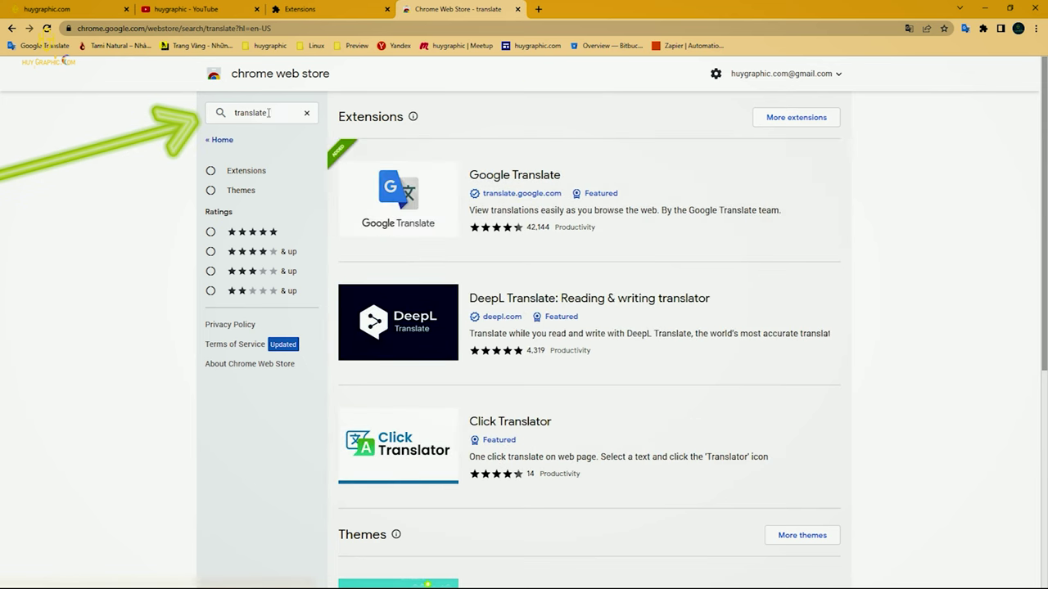
# - View the Google Translate extension's store page, then return to the Extensions tab
pyautogui.click(211, 112)
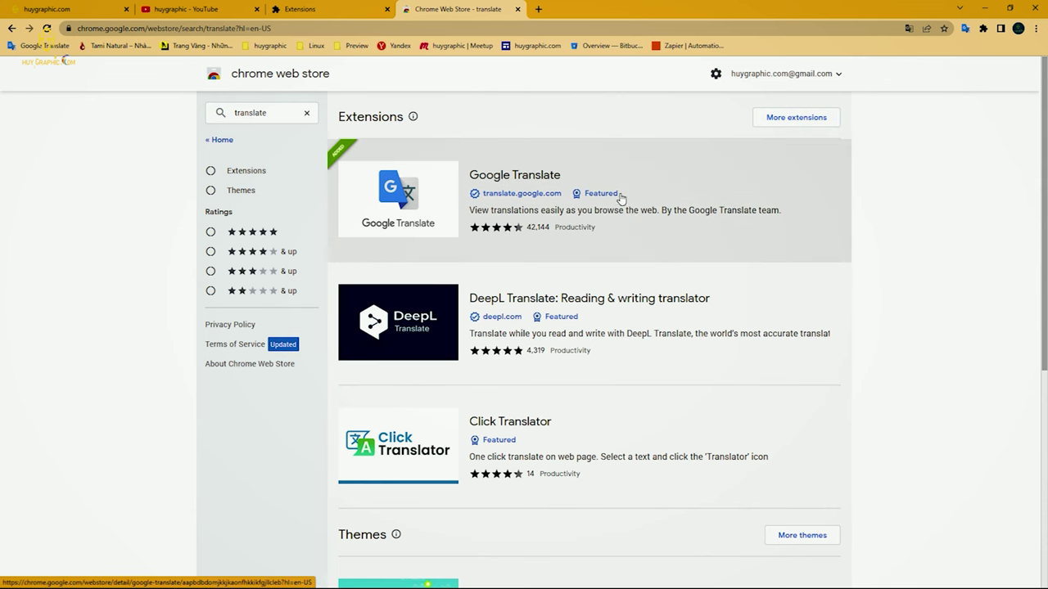
pyautogui.click(642, 211)
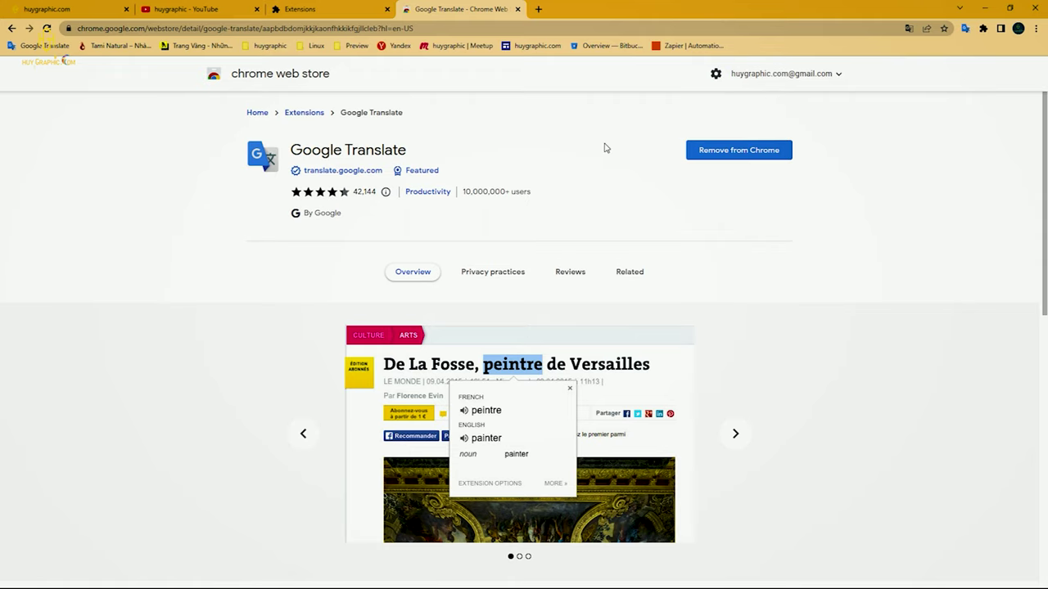
pyautogui.click(346, 16)
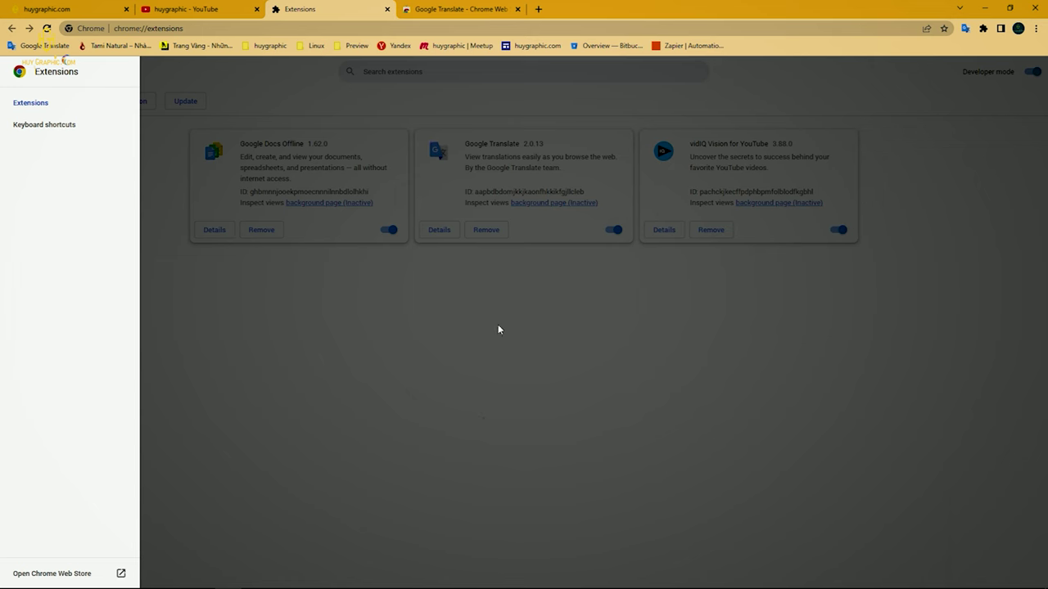
pyautogui.click(432, 405)
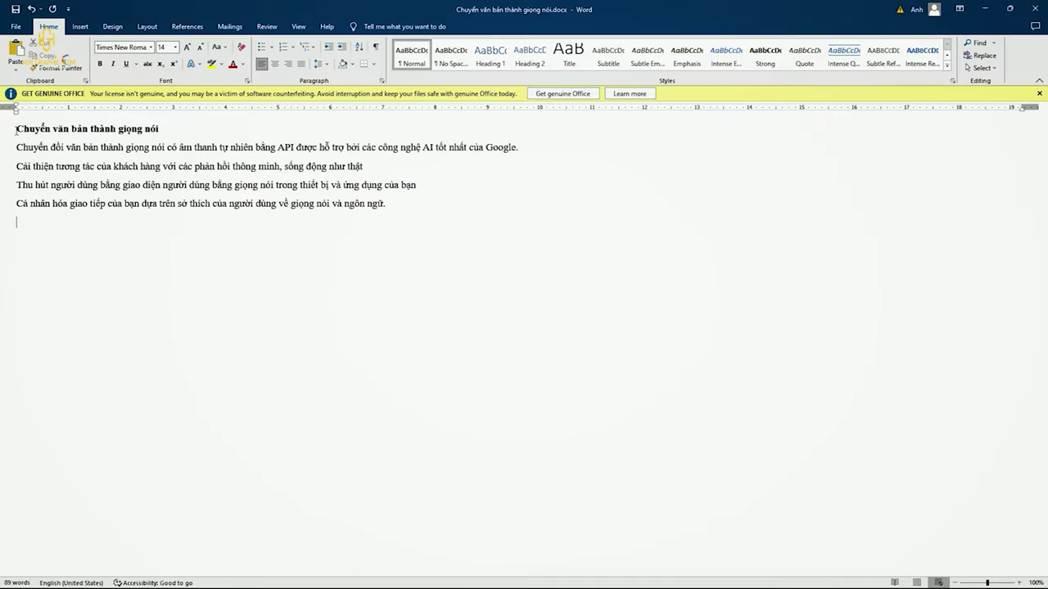
# - In Word, select all the Vietnamese text and start Save As to browse for a folder
pyautogui.moveTo(17, 129); pyautogui.dragTo(431, 221)
pyautogui.click(15, 27)
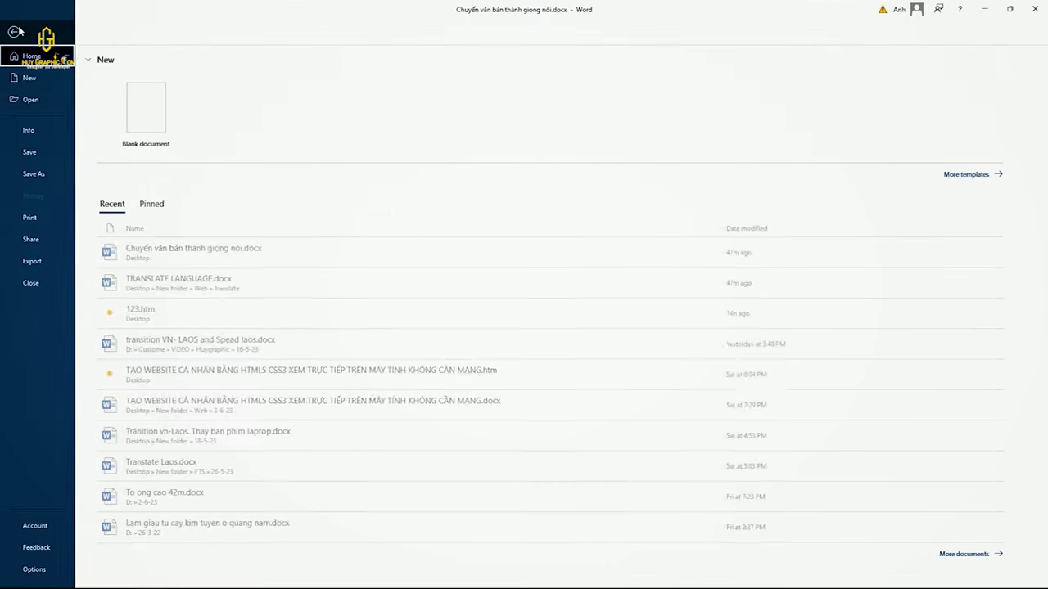
pyautogui.click(43, 173)
pyautogui.click(141, 204)
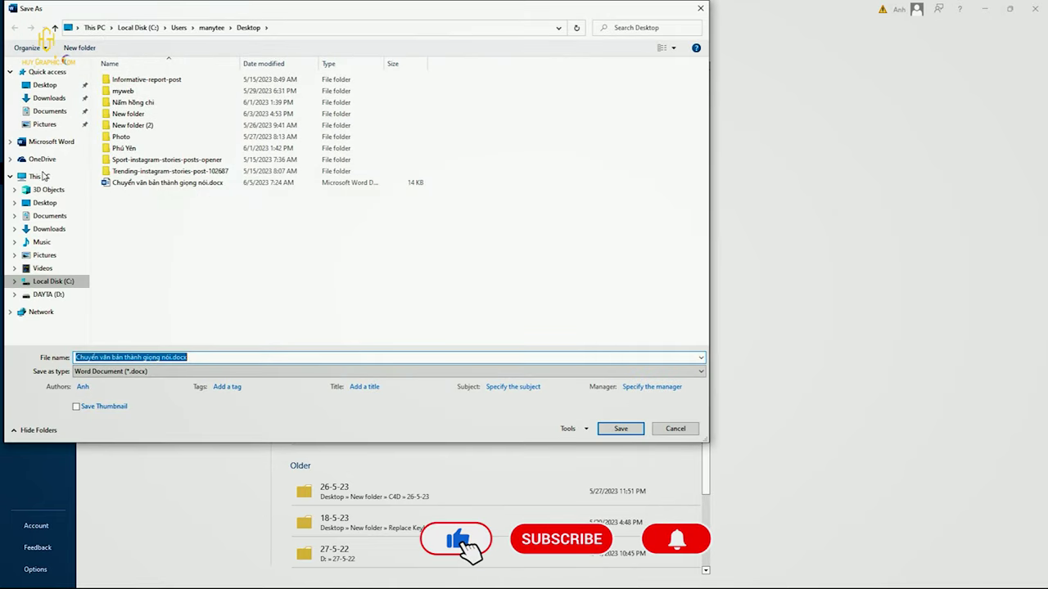
# - Save the document to the Desktop as Translte.htm in Web Page, Filtered format, accepting the format prompt
pyautogui.click(43, 176)
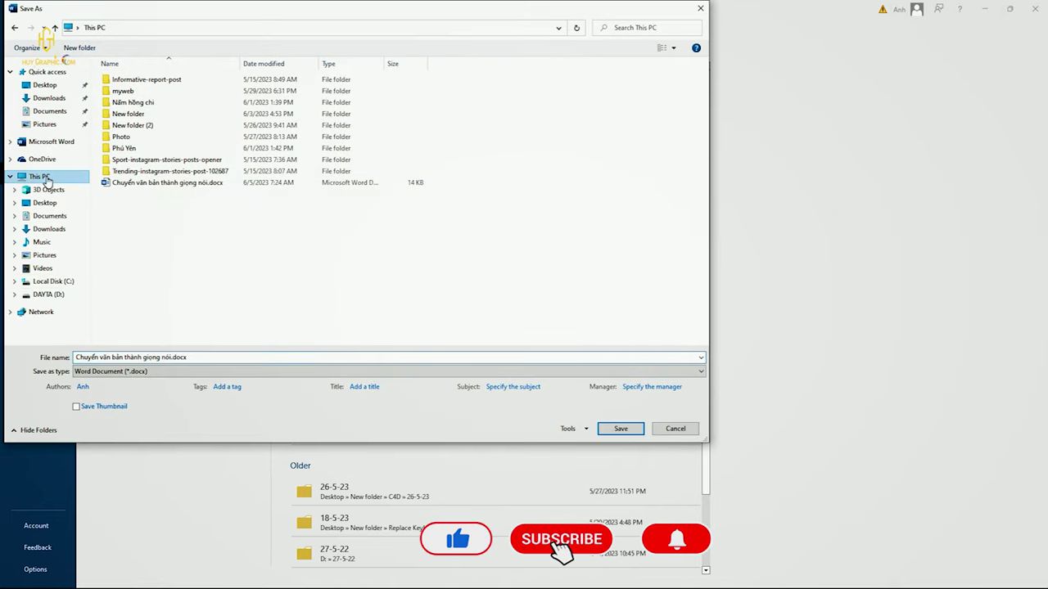
pyautogui.click(221, 358)
pyautogui.click(175, 456)
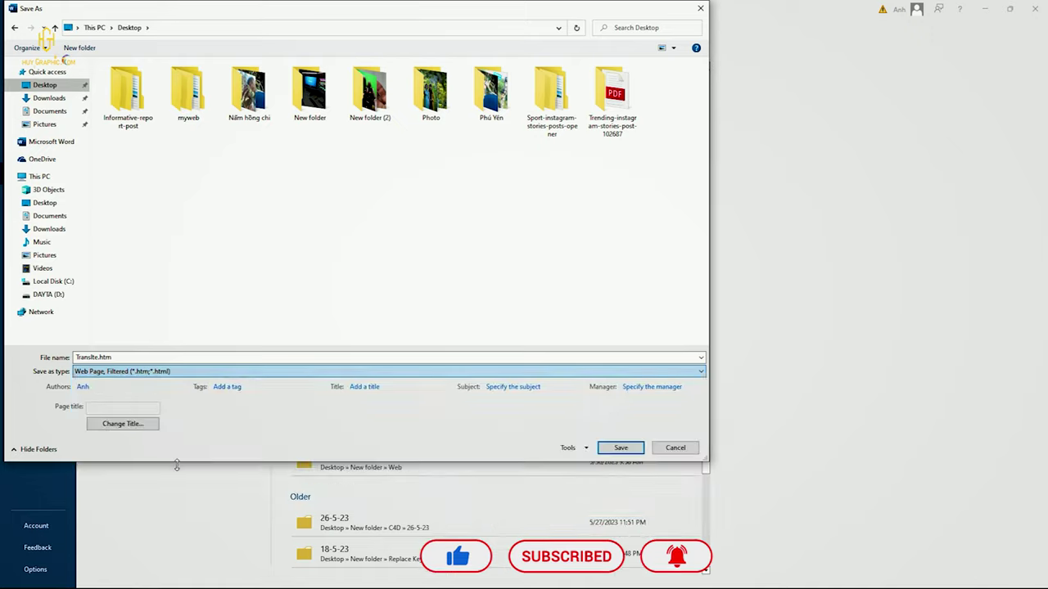
pyautogui.click(182, 303)
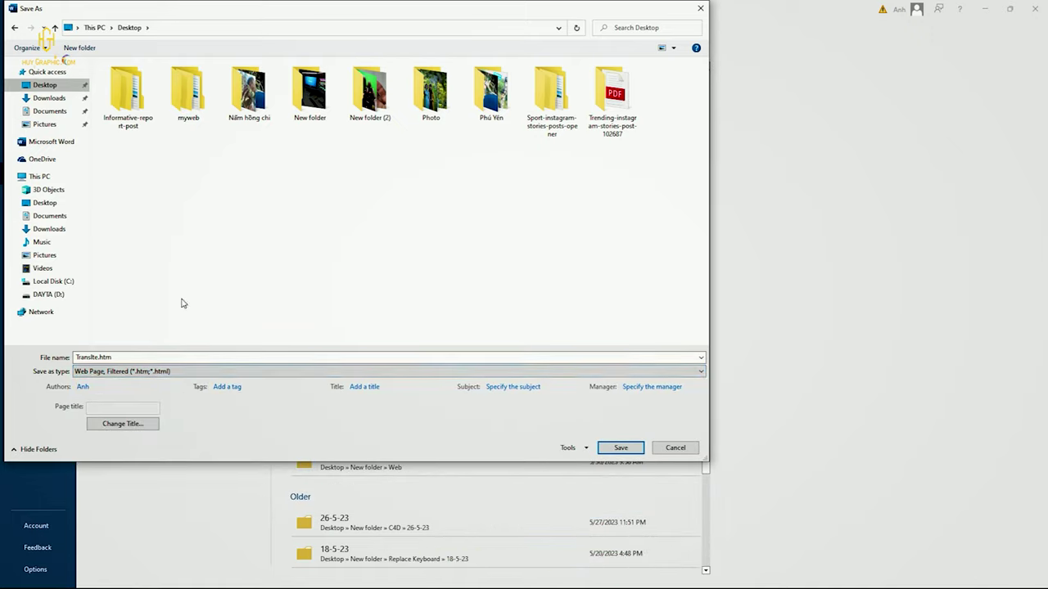
pyautogui.click(190, 27)
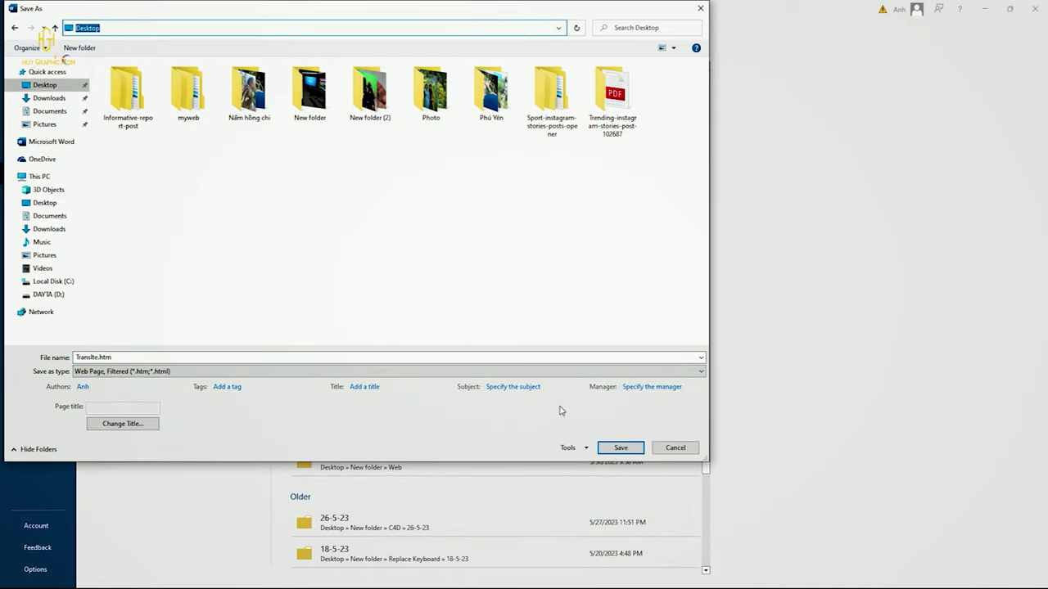
pyautogui.click(620, 448)
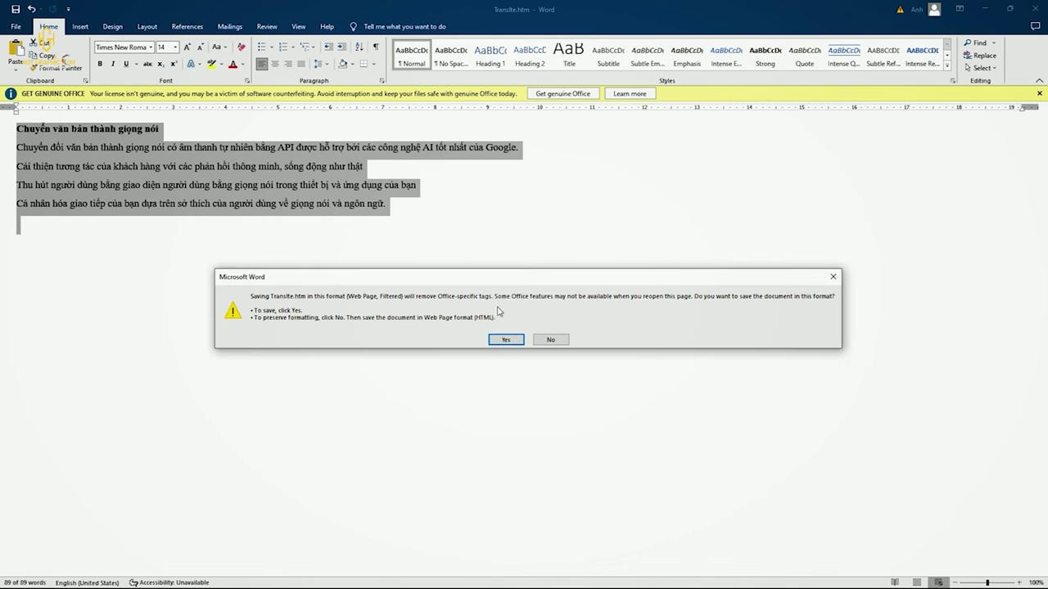
pyautogui.click(496, 342)
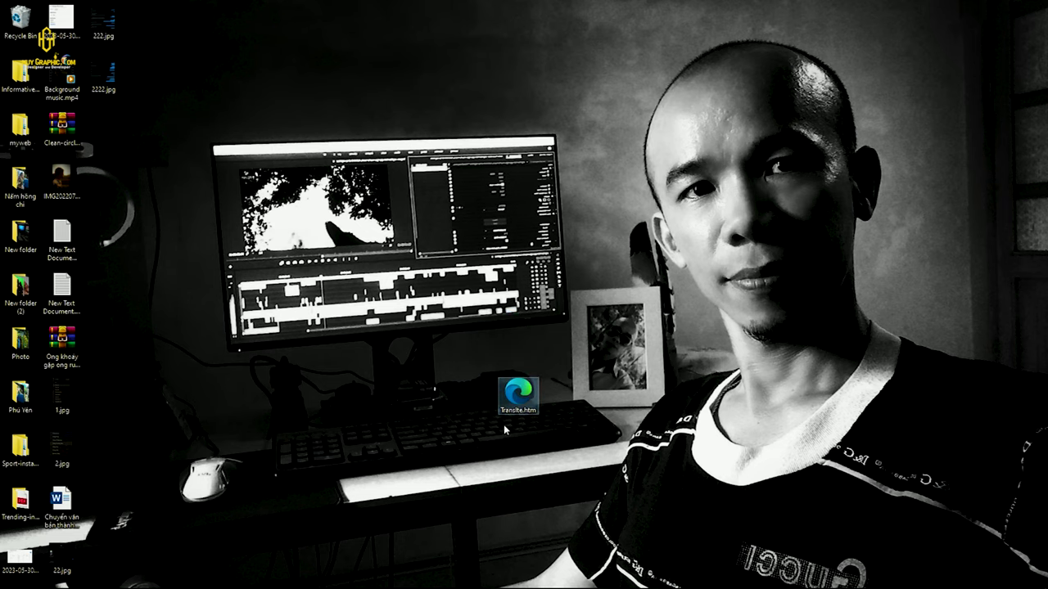
# - Open Translte.htm from the desktop in Microsoft Edge
pyautogui.doubleClick(517, 399)
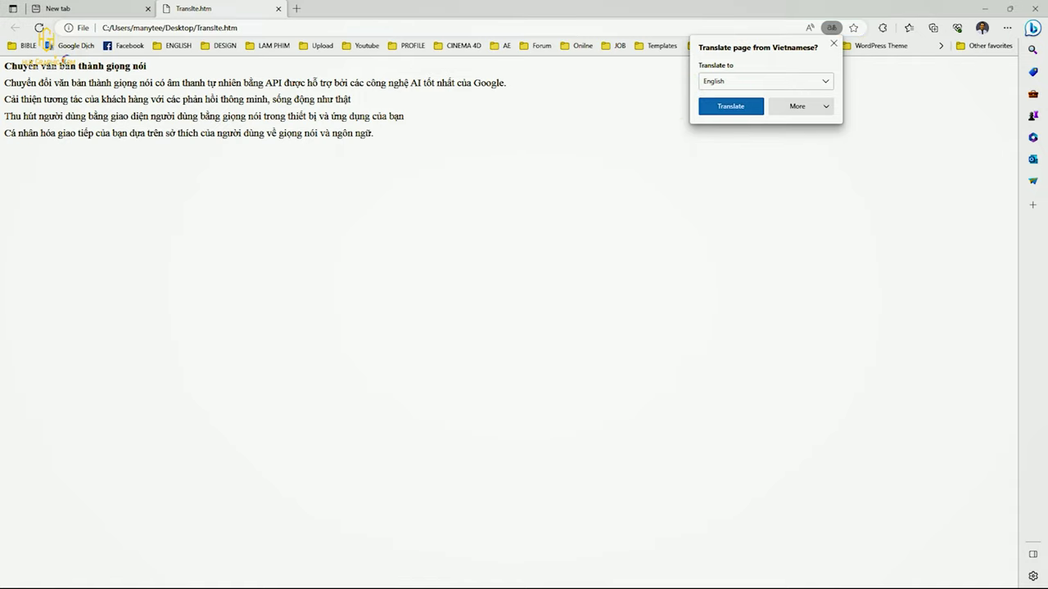
# - Translate the page from Vietnamese into Japanese and select all the translated text
pyautogui.click(825, 84)
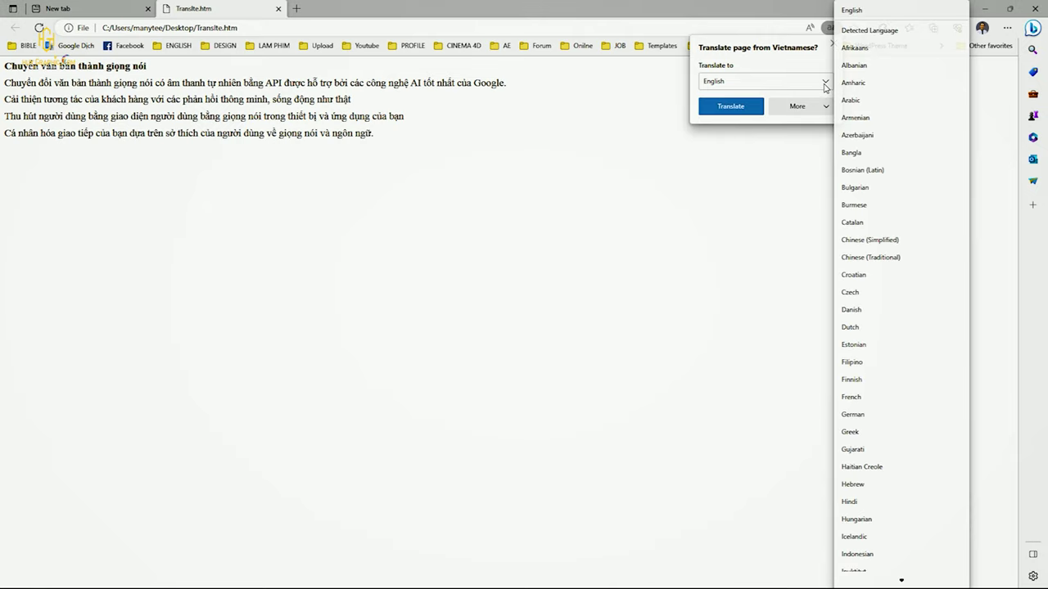
pyautogui.scroll(-3, 896, 434)
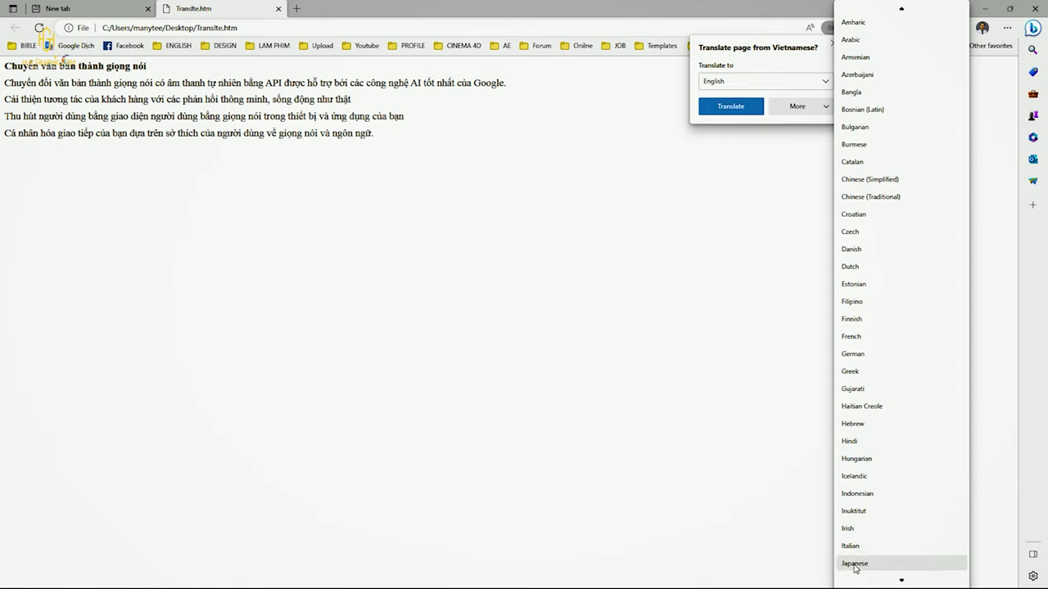
pyautogui.scroll(-1, 900, 524)
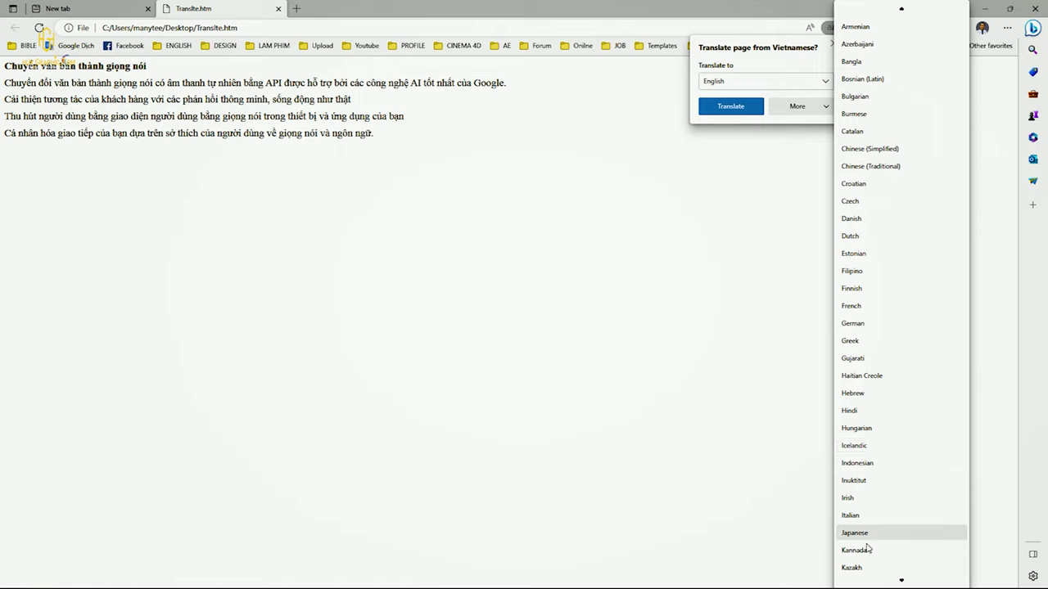
pyautogui.click(885, 534)
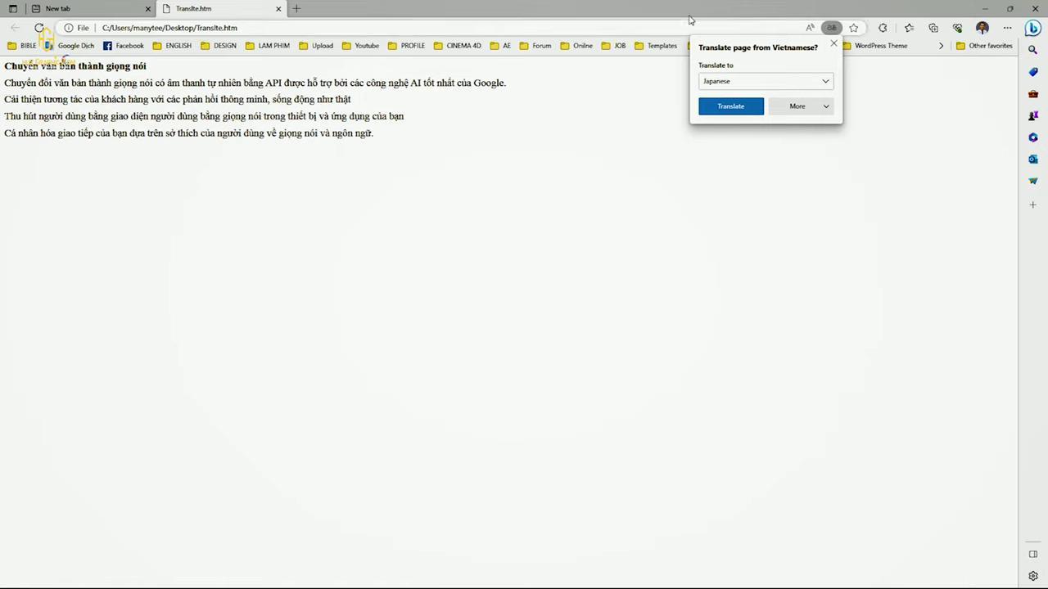
pyautogui.click(738, 108)
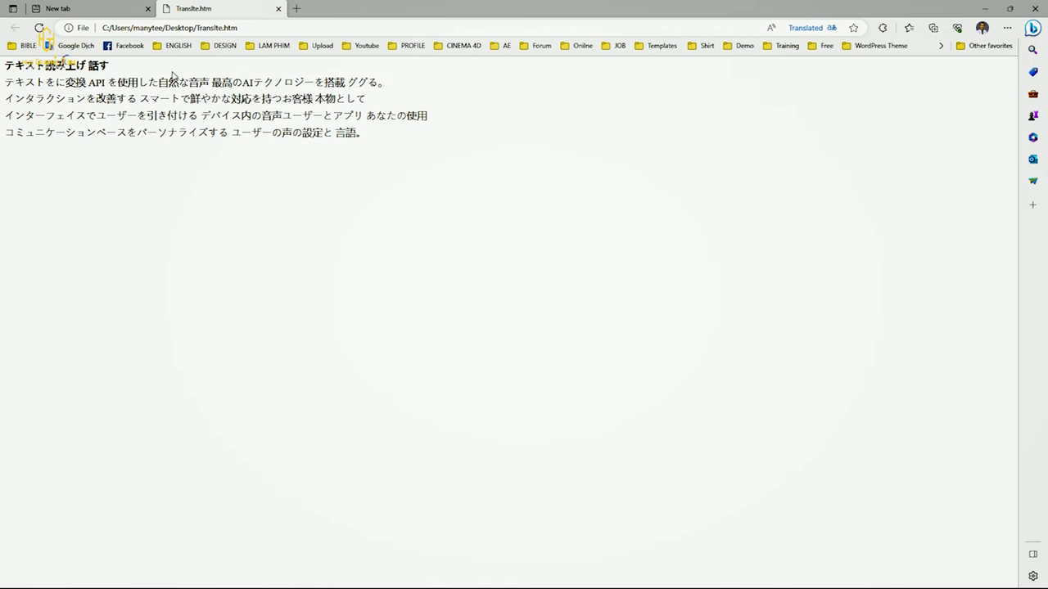
pyautogui.hotkey('ctrl', 'a')
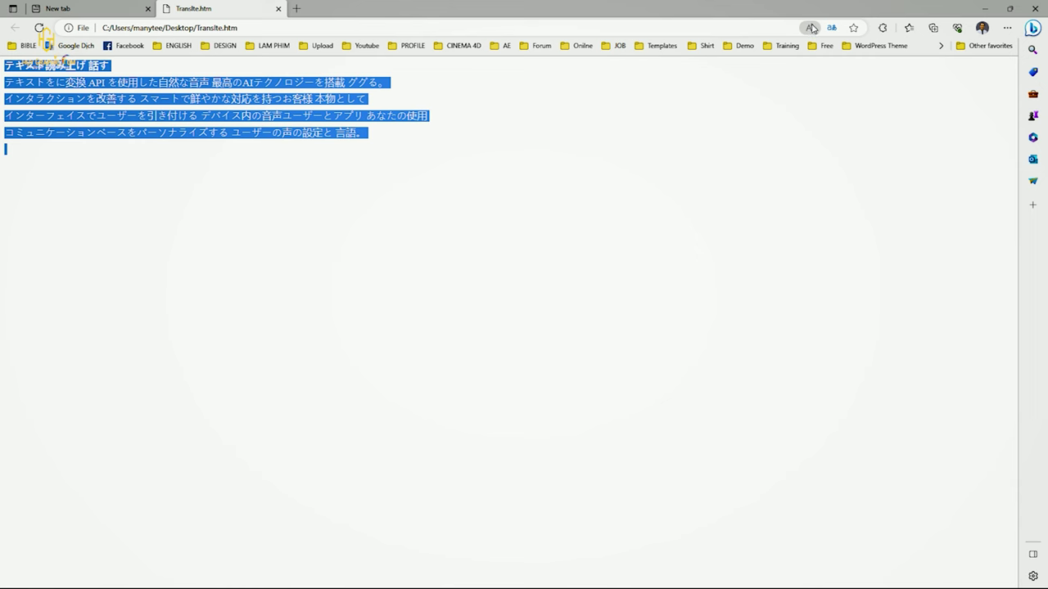
# - Enlarge the Japanese page text and have it read aloud to the last word
pyautogui.hotkey('ctrl', '+')
pyautogui.hotkey('ctrl', '+')
pyautogui.hotkey('ctrl', '+')
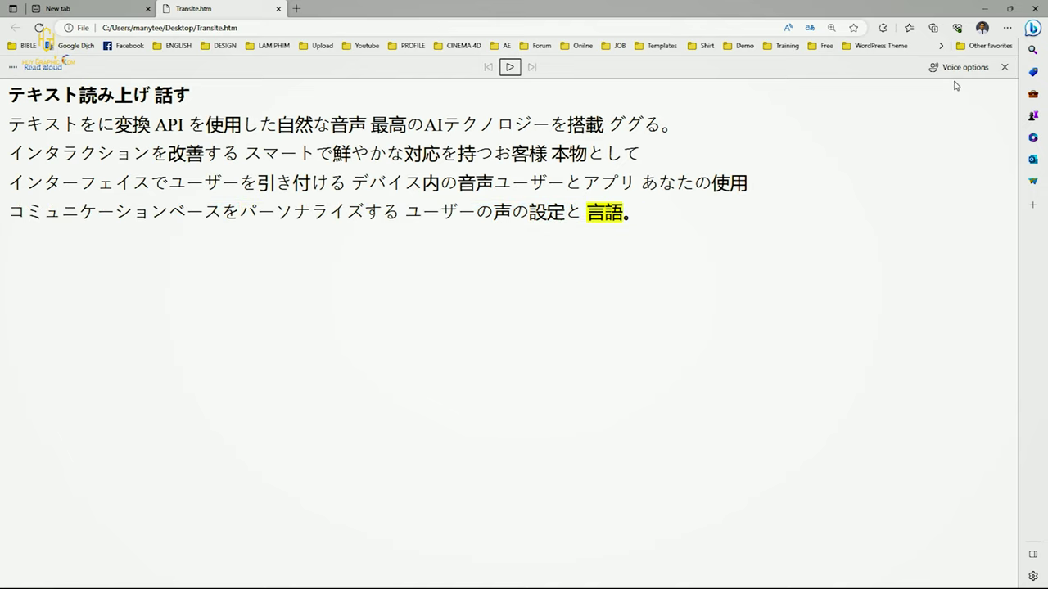
# - Keep the Japanese Microsoft Keita read-aloud voice at normal speed, and choose Lao as the translation target
pyautogui.moveTo(638, 214); pyautogui.dragTo(9, 93)
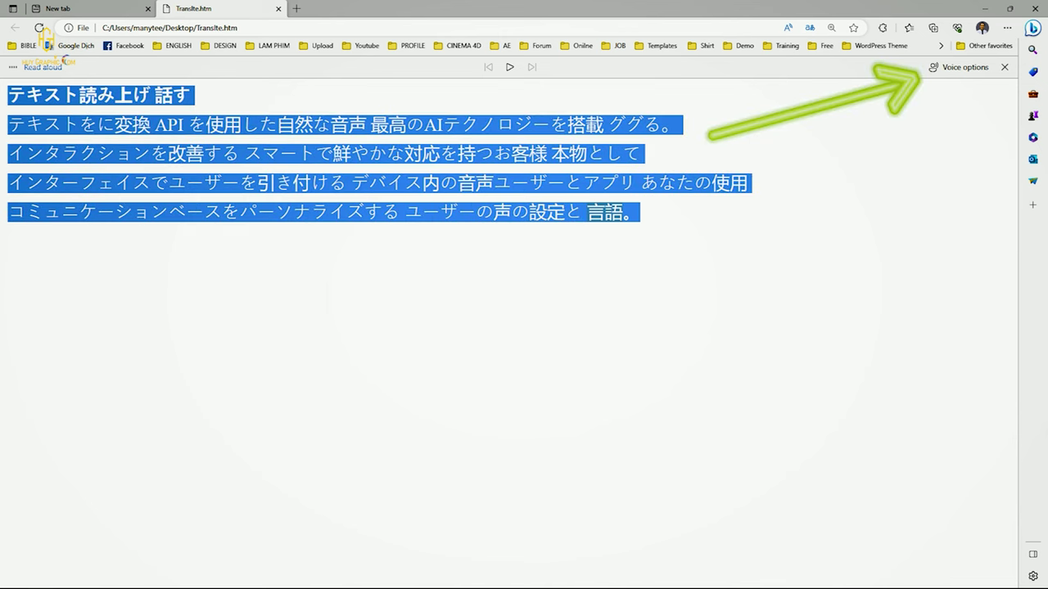
pyautogui.click(970, 68)
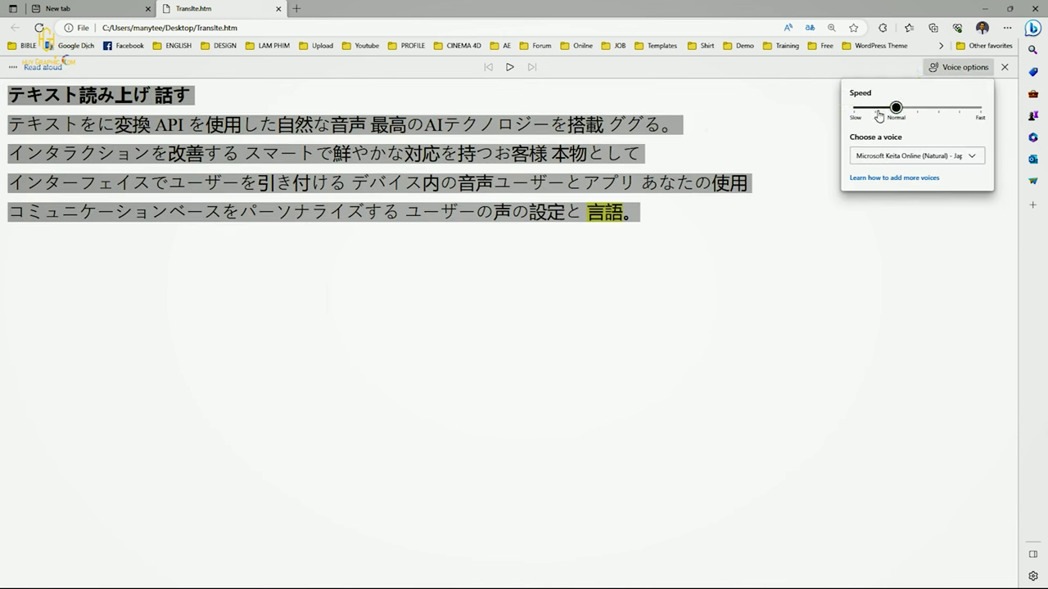
pyautogui.click(977, 158)
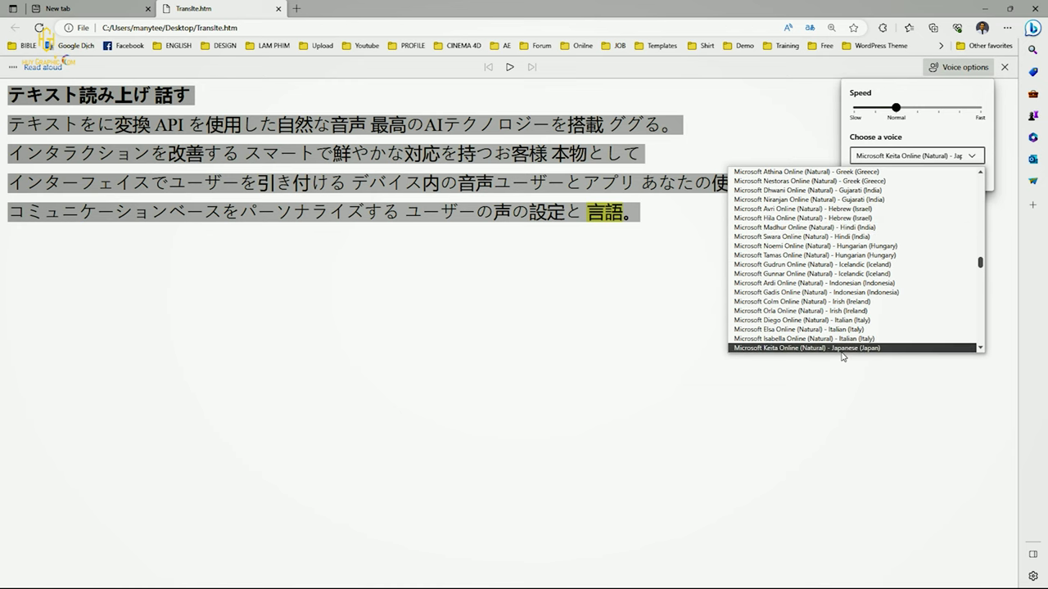
pyautogui.click(977, 160)
pyautogui.click(849, 258)
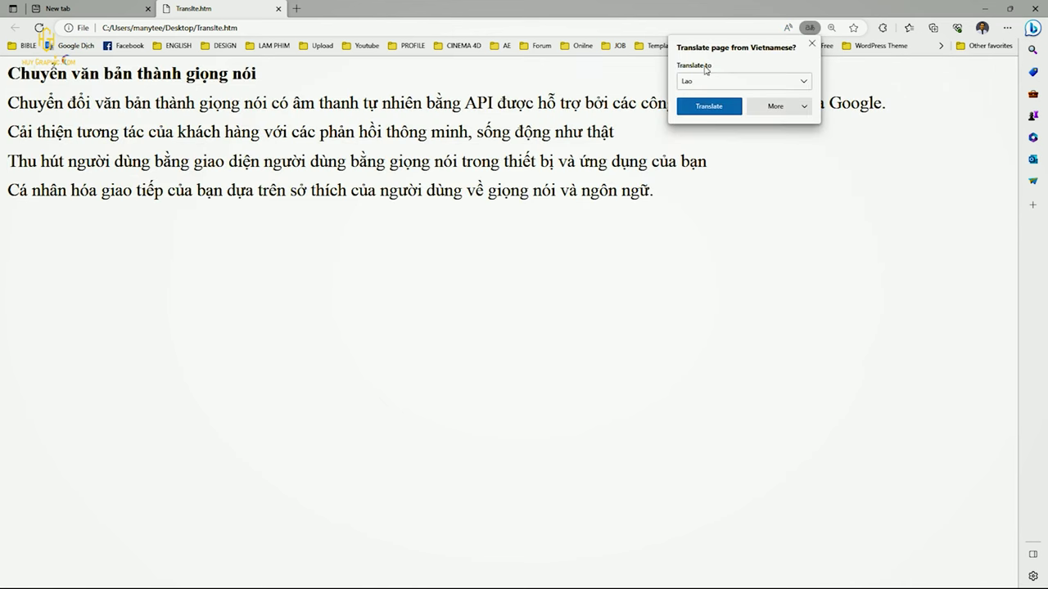
# - Translate the page into Lao and have it read aloud, selecting a phrase in the last line
pyautogui.click(731, 113)
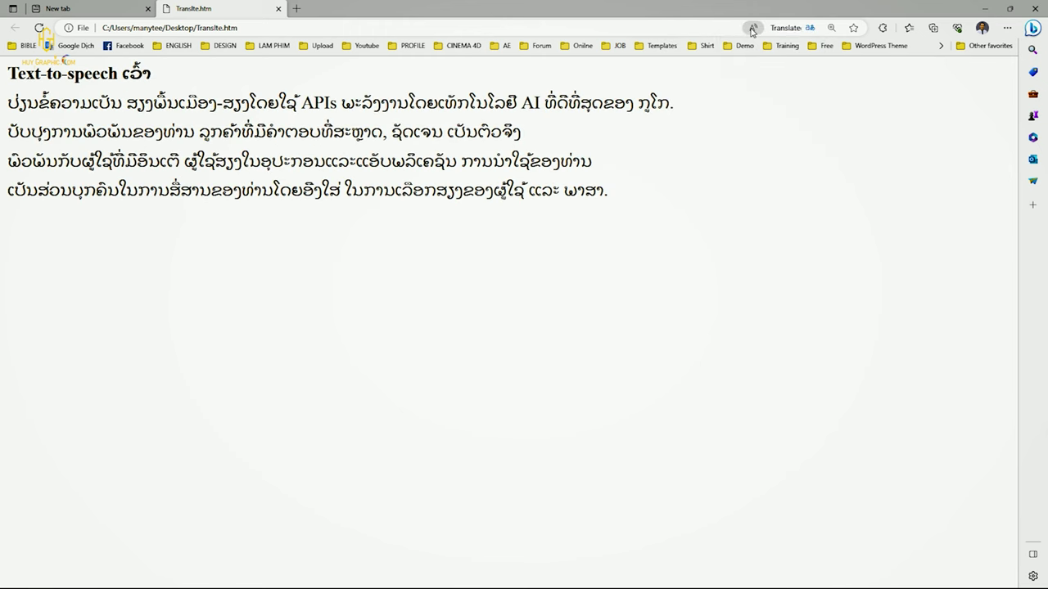
pyautogui.click(787, 28)
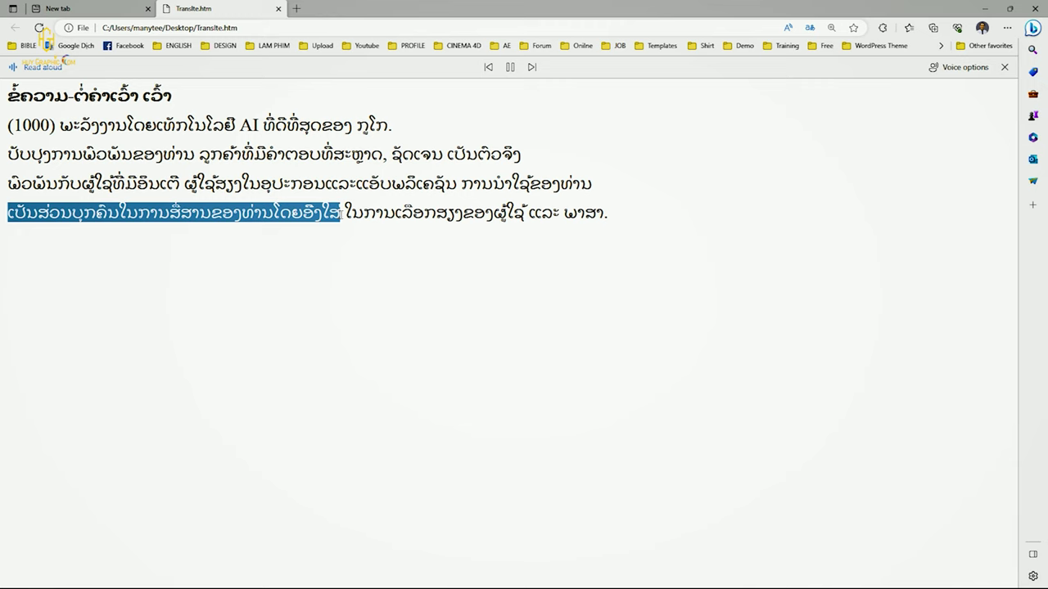
pyautogui.moveTo(345, 215); pyautogui.dragTo(626, 254)
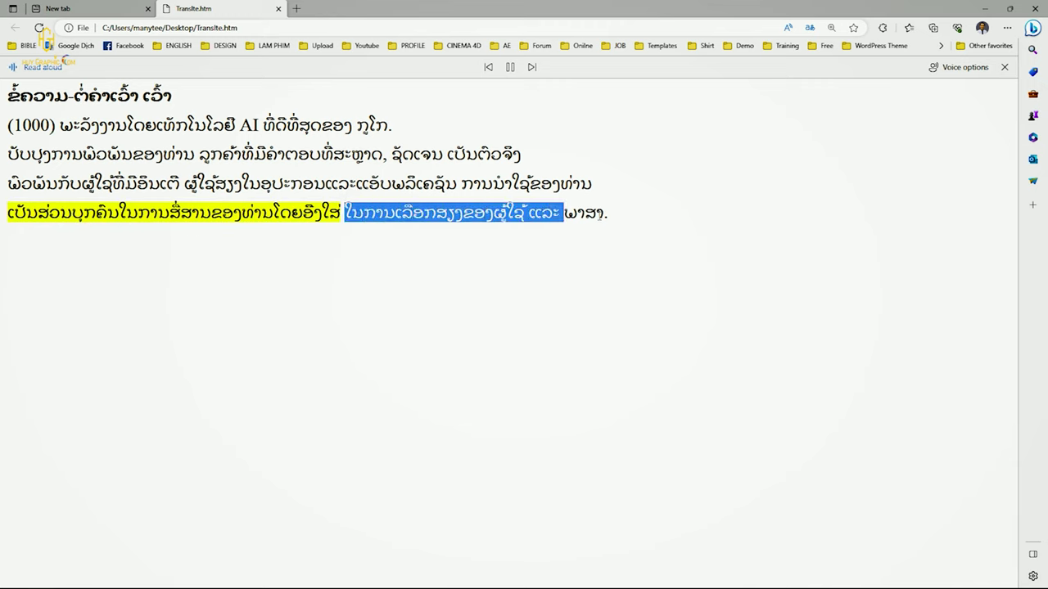
# - Clear the text selection and let the Lao narration finish on the final word
pyautogui.click(614, 321)
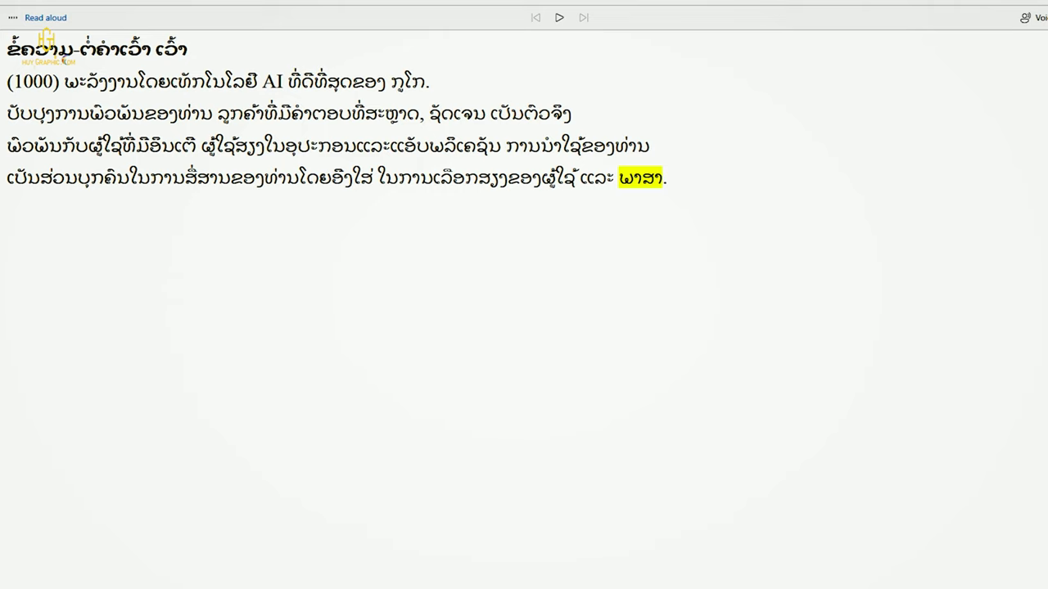
pyautogui.moveTo(131, 585)
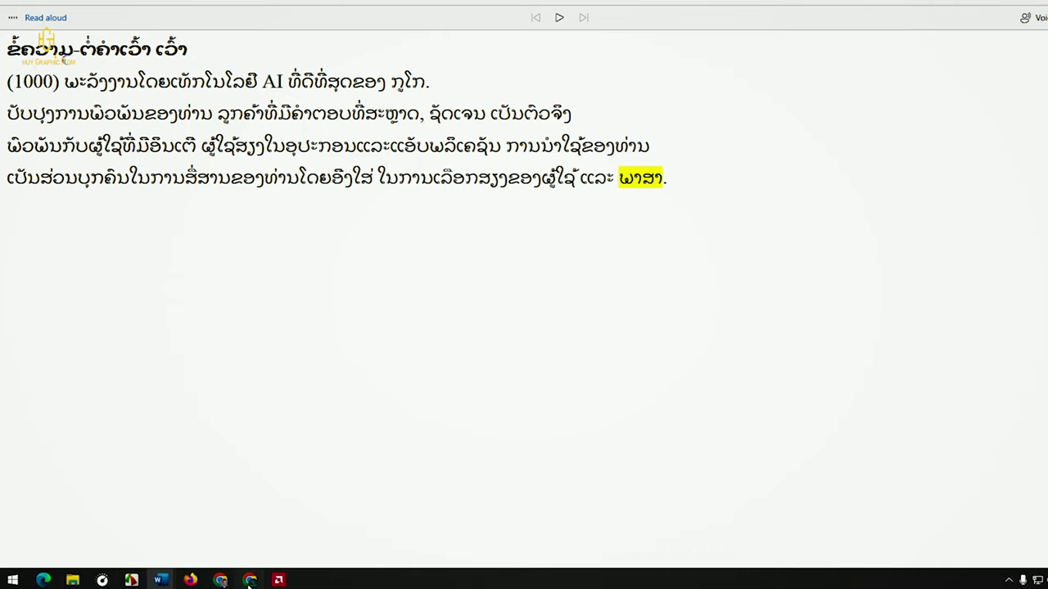
# - Switch to the Lao-translated huygraphic.com window, select its hero tagline, and scroll down to the About section
pyautogui.click(250, 579)
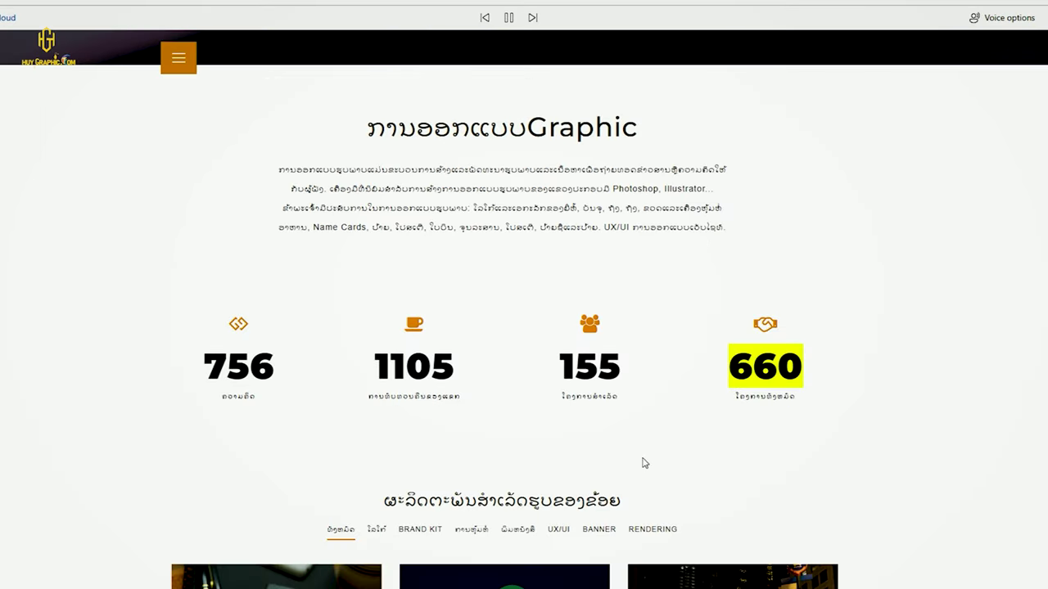
pyautogui.scroll(-1, 692, 454)
pyautogui.scroll(-2, 685, 393)
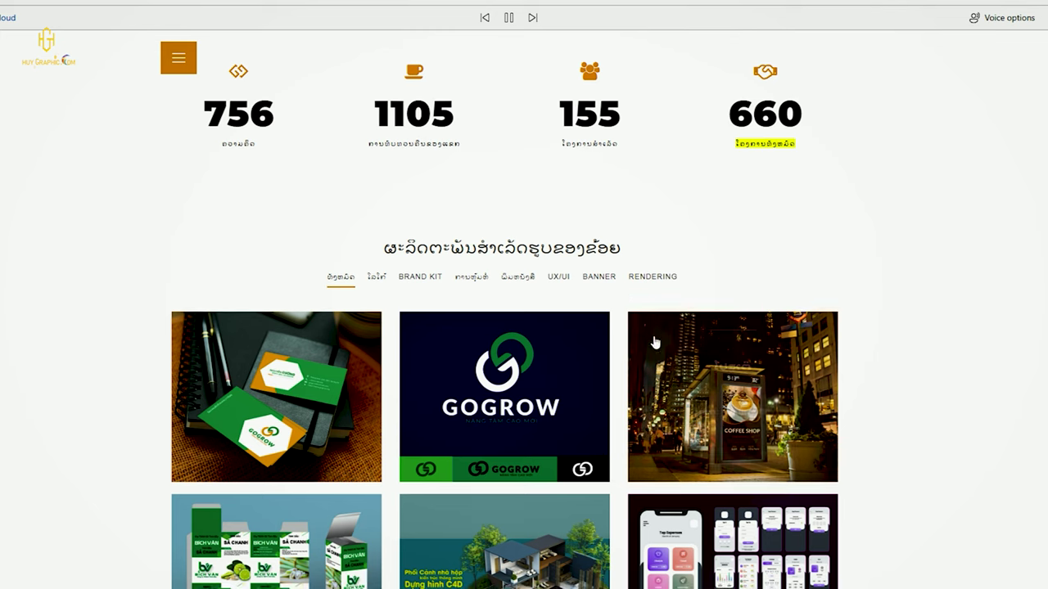
pyautogui.scroll(1, 624, 294)
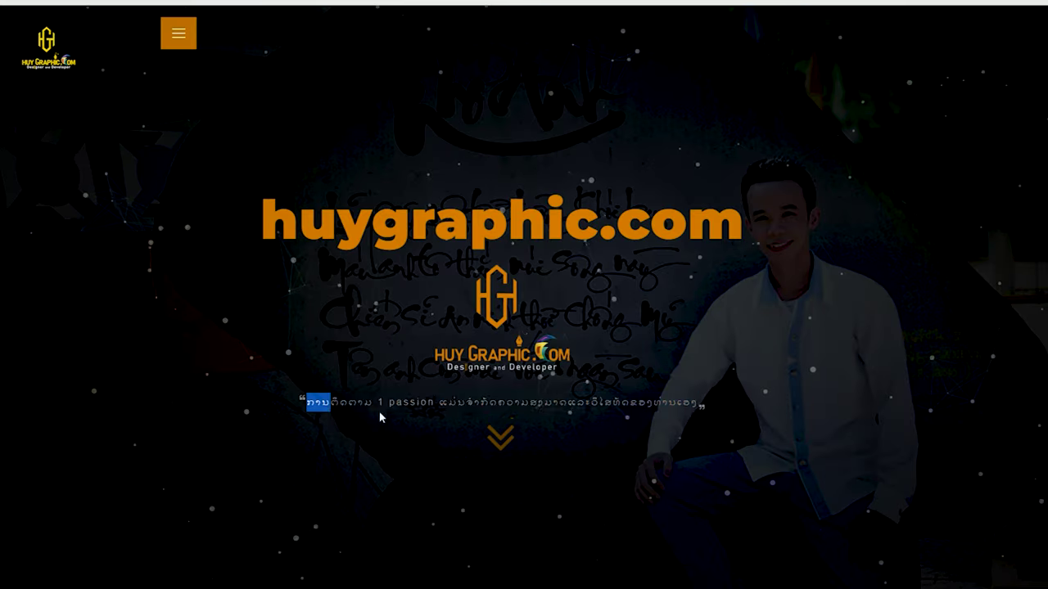
pyautogui.moveTo(306, 402); pyautogui.dragTo(698, 402)
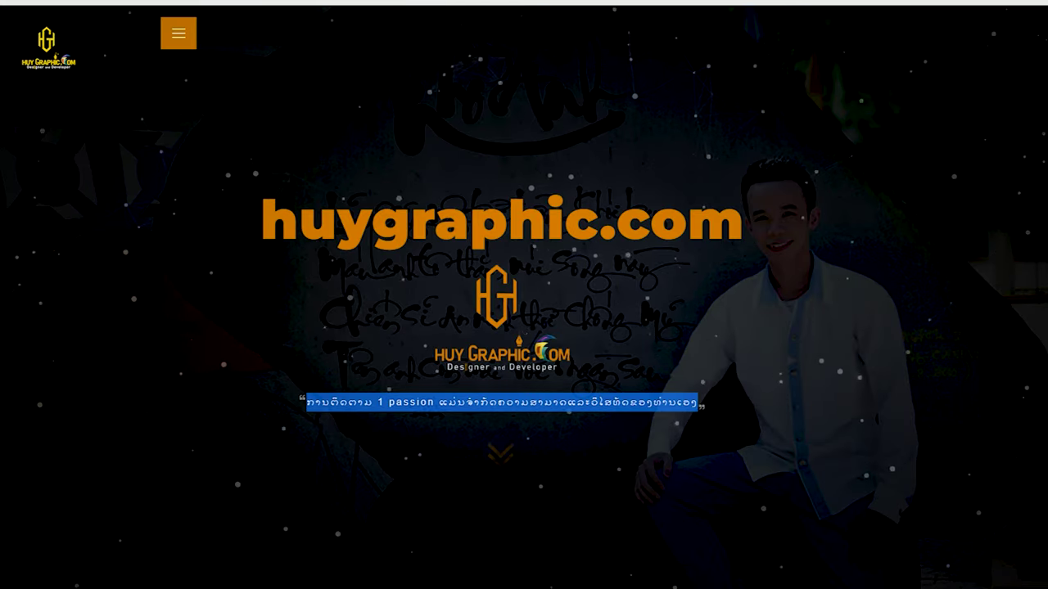
pyautogui.scroll(-4, 524, 295)
pyautogui.scroll(-3, 524, 295)
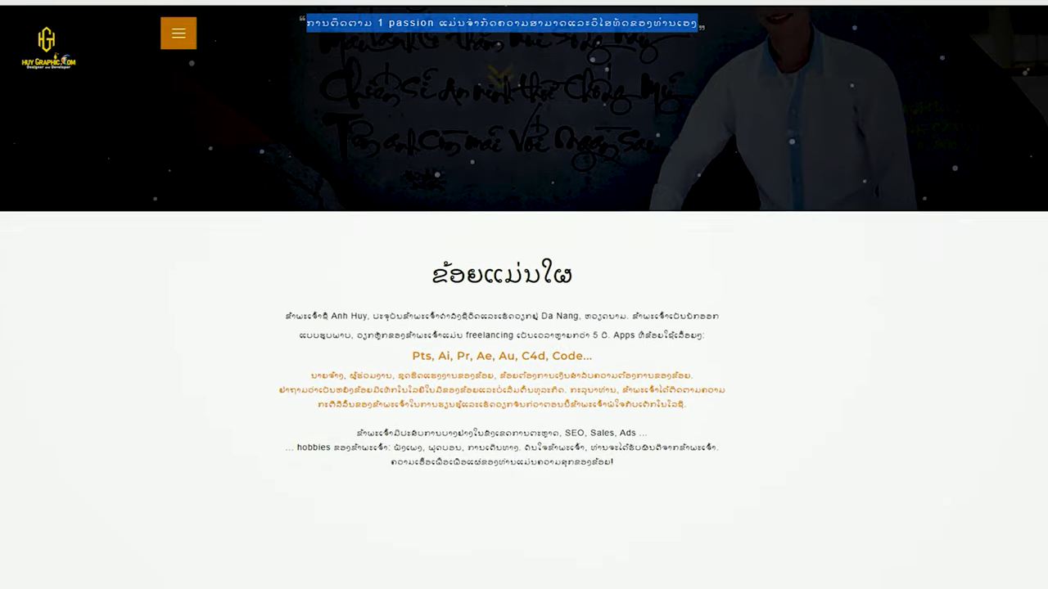